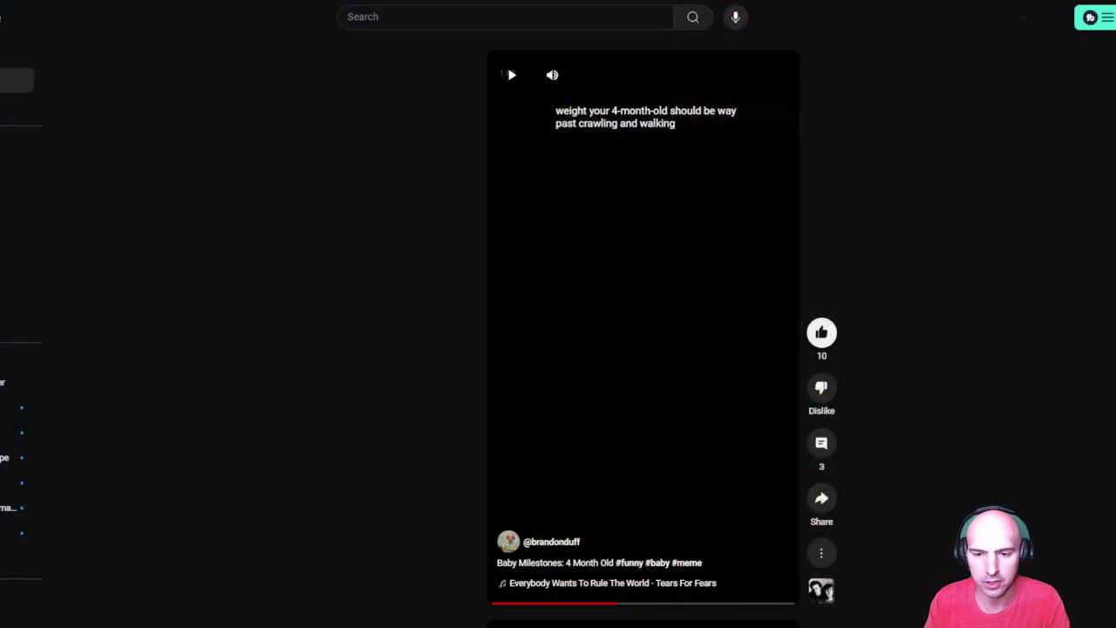
# Scrub through the Short, jumping between the baby, desk, talking-head and mystic-abilities scenes
pyautogui.click(524, 602)
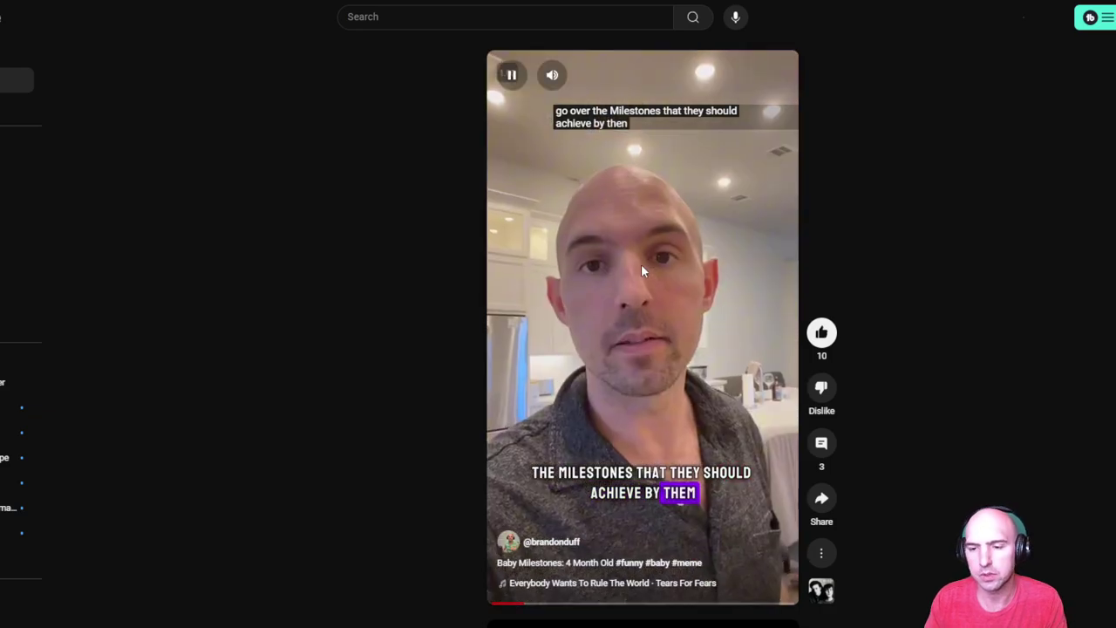
pyautogui.click(647, 302)
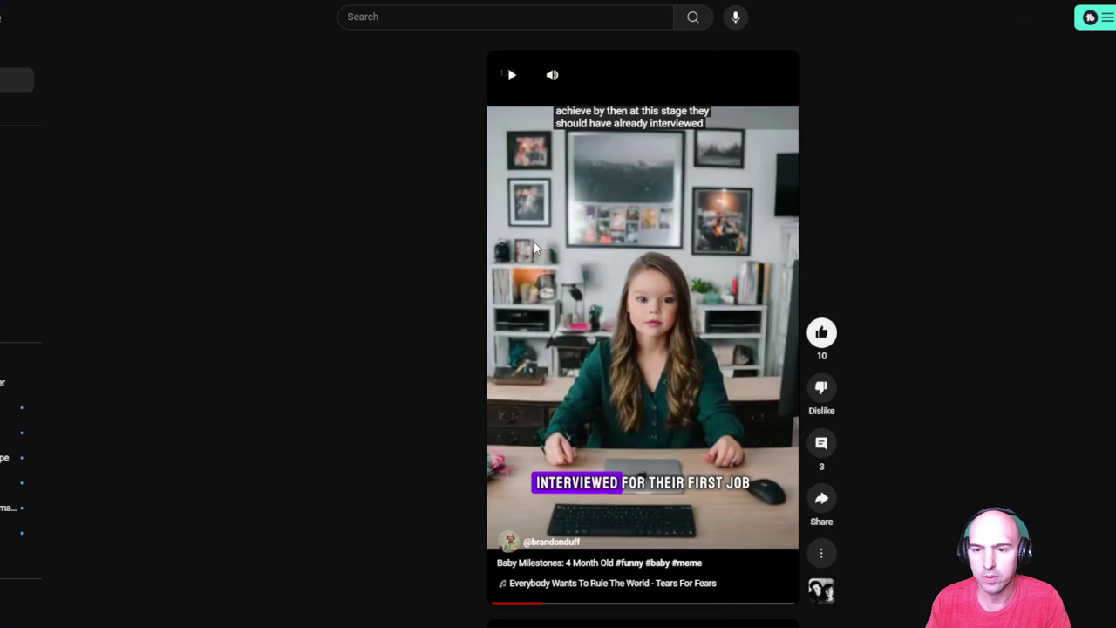
pyautogui.click(516, 604)
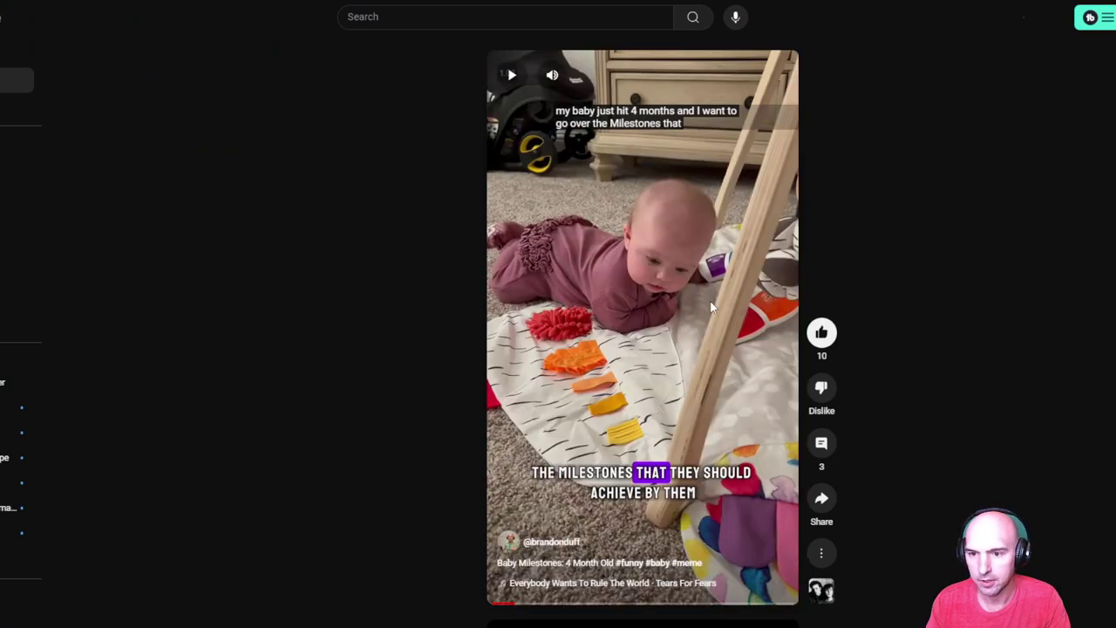
pyautogui.click(567, 605)
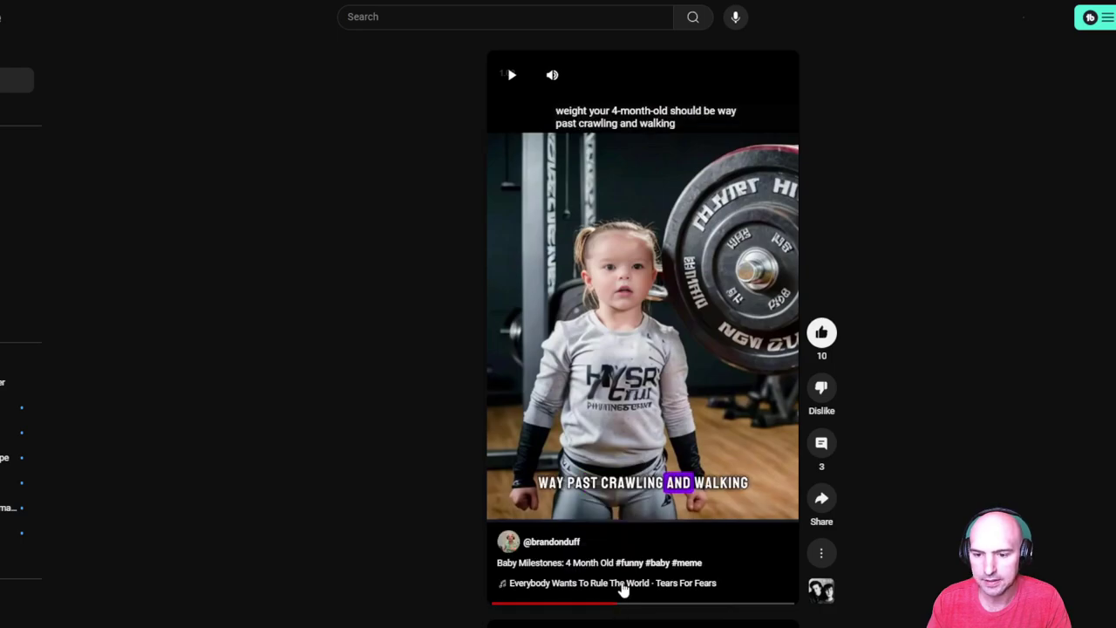
pyautogui.click(690, 606)
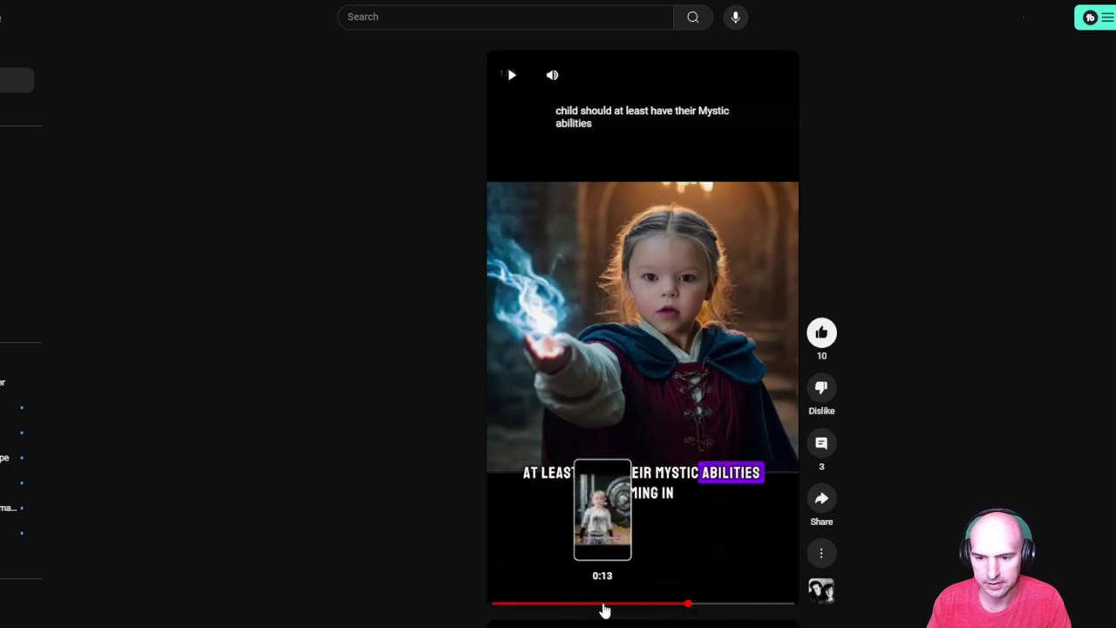
pyautogui.click(535, 605)
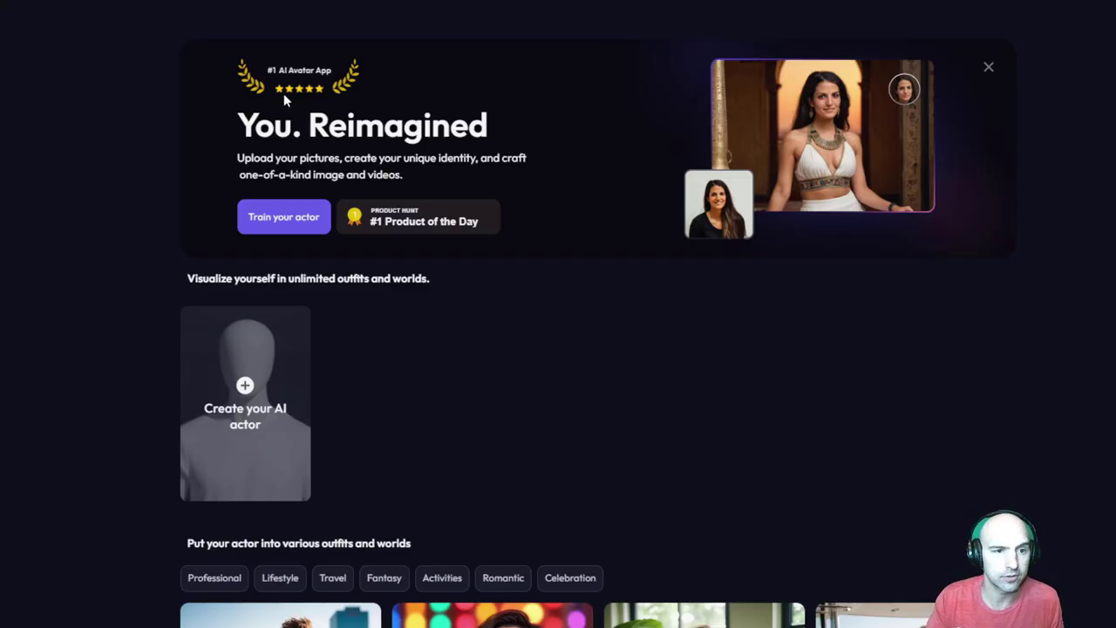
# Start a new AI actor, dismiss the actor package offer, and browse the Images gallery
pyautogui.click(264, 416)
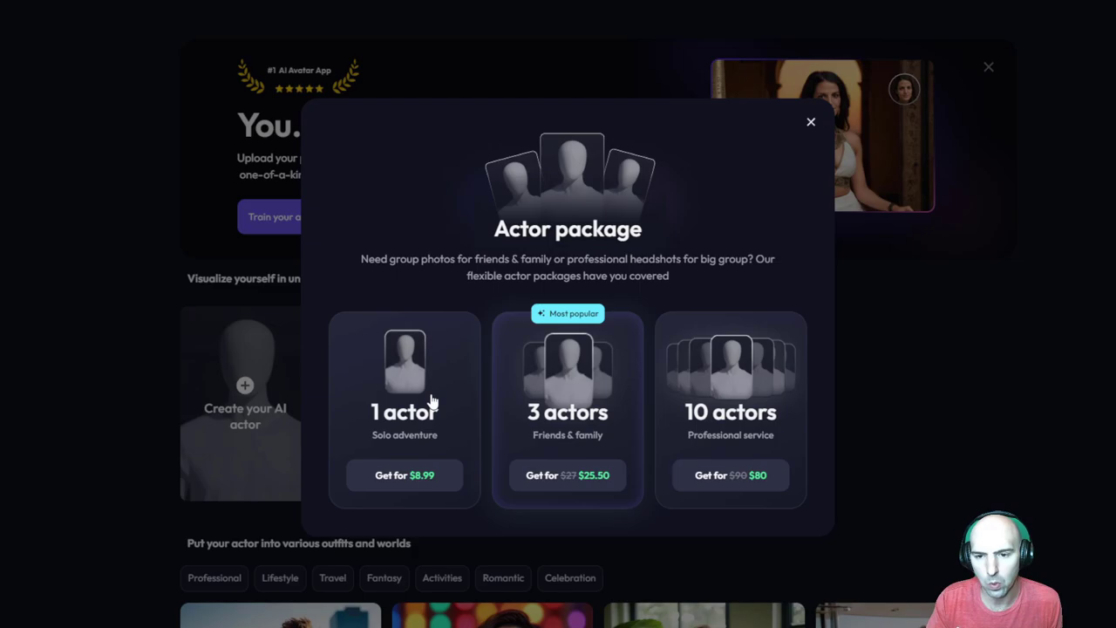
pyautogui.click(811, 123)
pyautogui.moveTo(17, 262)
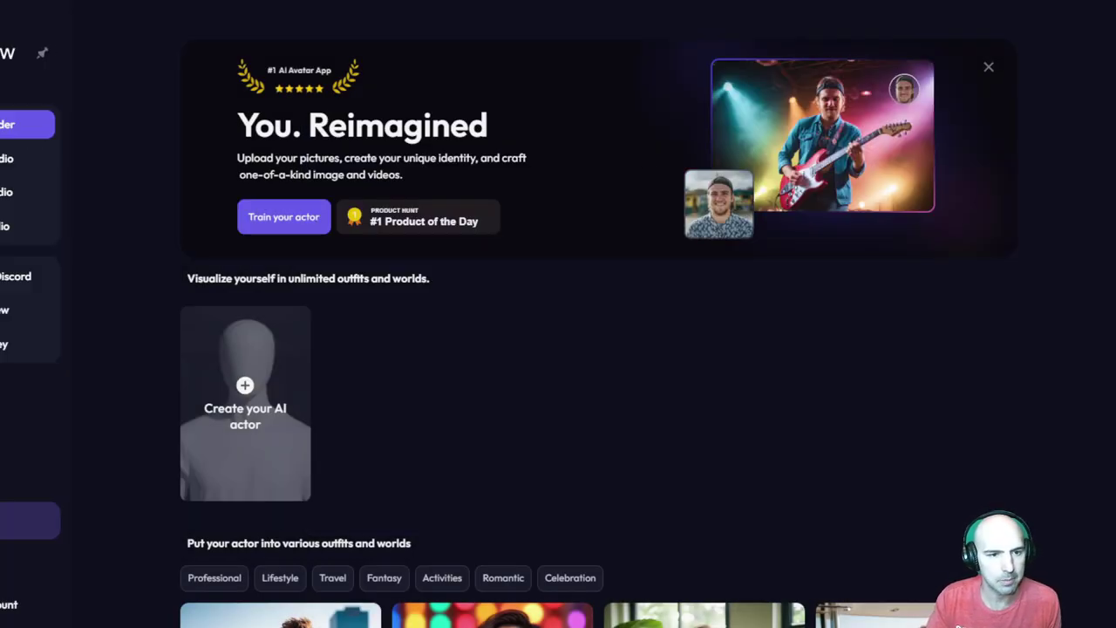
pyautogui.click(22, 158)
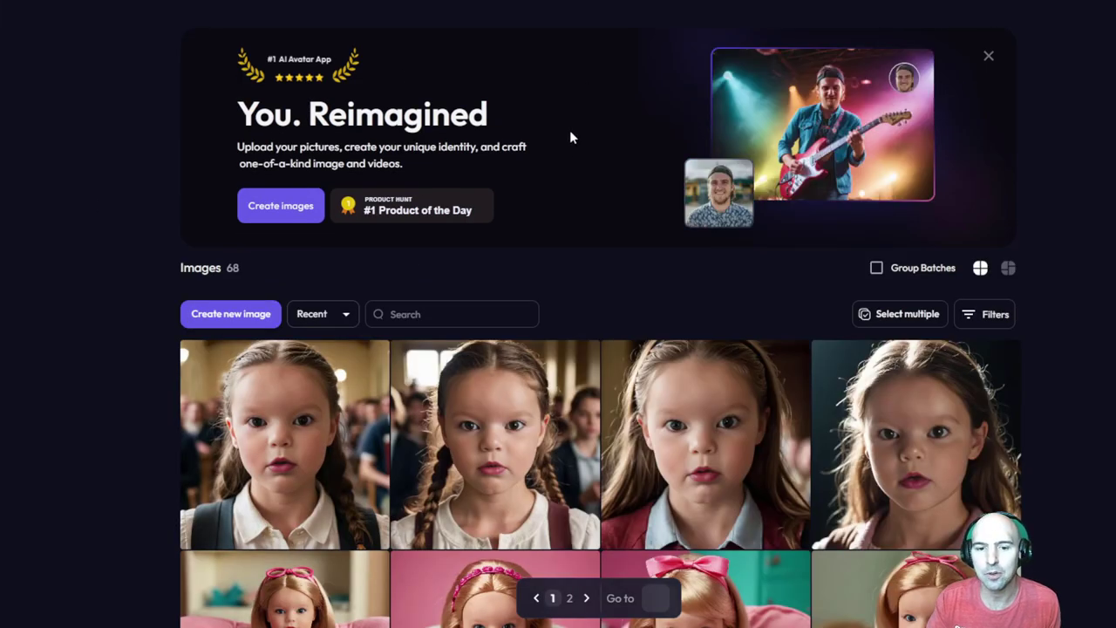
pyautogui.scroll(-5, 523, 261)
pyautogui.scroll(2, 463, 394)
pyautogui.scroll(1, 463, 401)
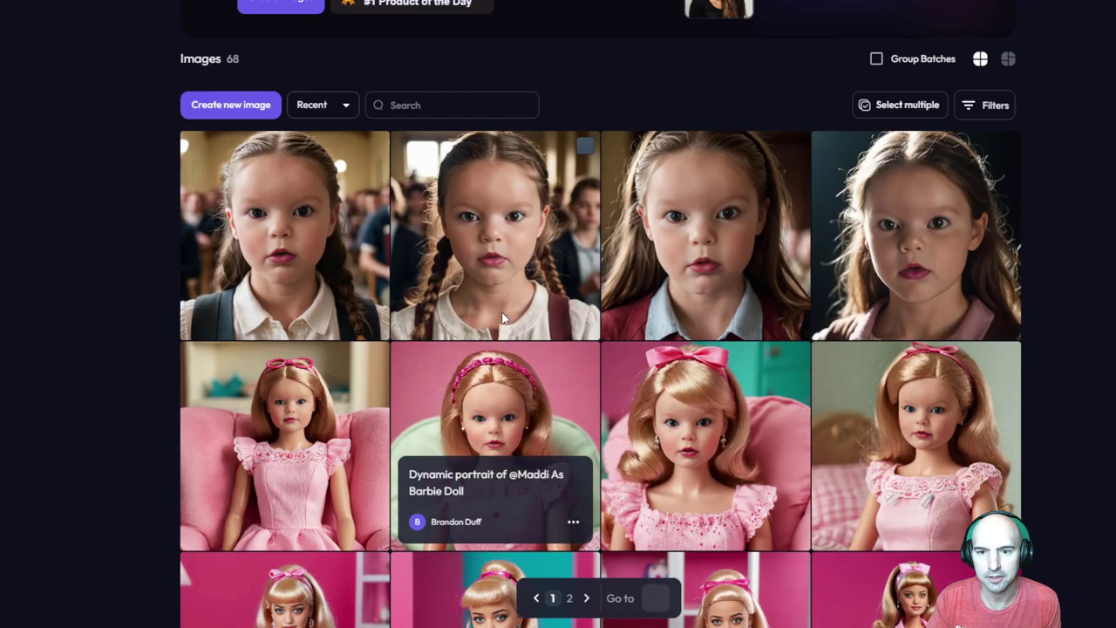
pyautogui.scroll(2, 439, 219)
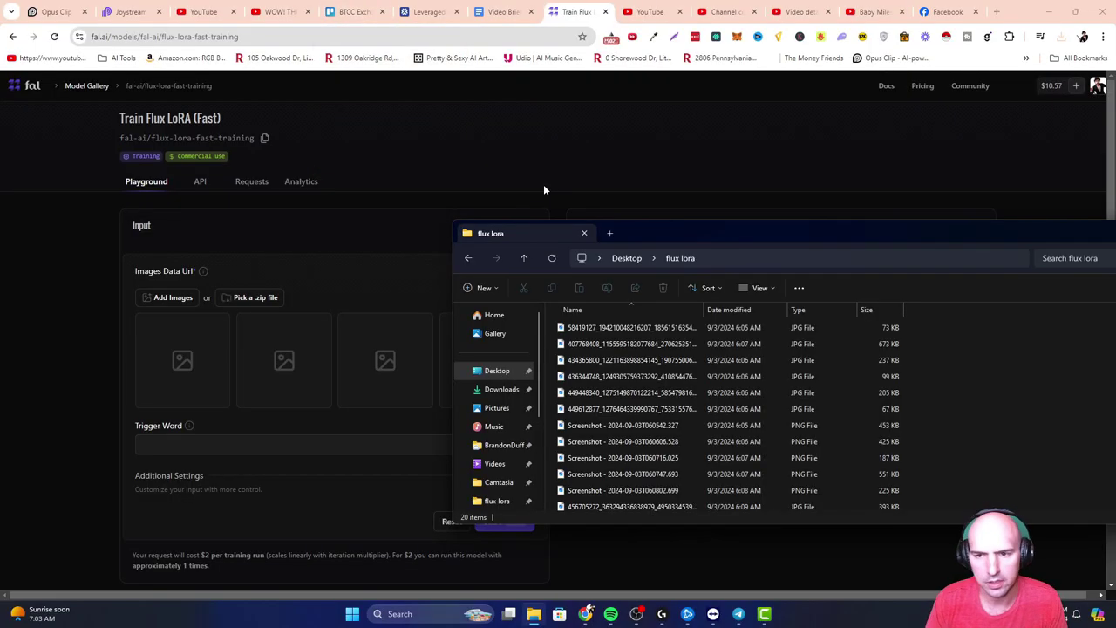
# Close the Facebook photo viewer
pyautogui.click(946, 11)
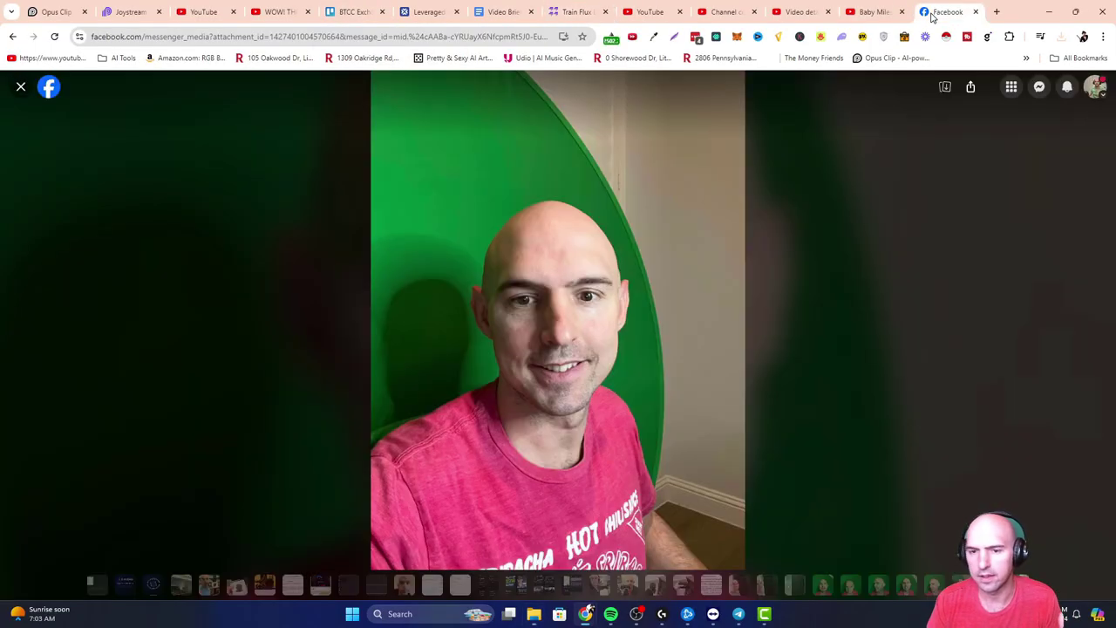
pyautogui.click(21, 88)
pyautogui.click(21, 87)
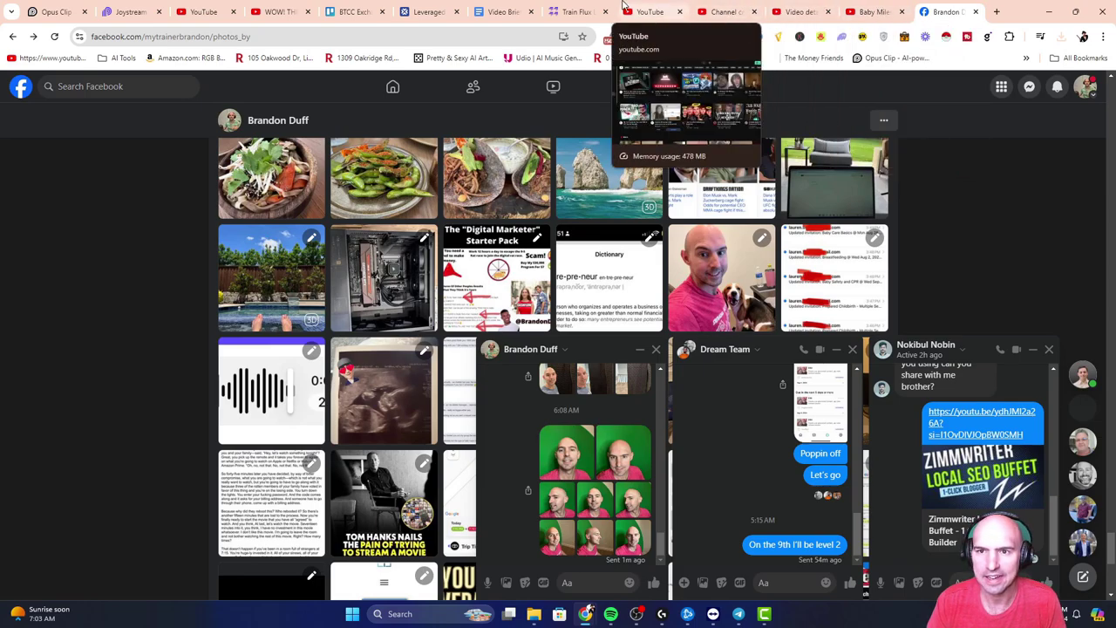
# Add all 20 photos from the 'flux lora' folder as fal.ai training images
pyautogui.click(577, 11)
pyautogui.click(534, 614)
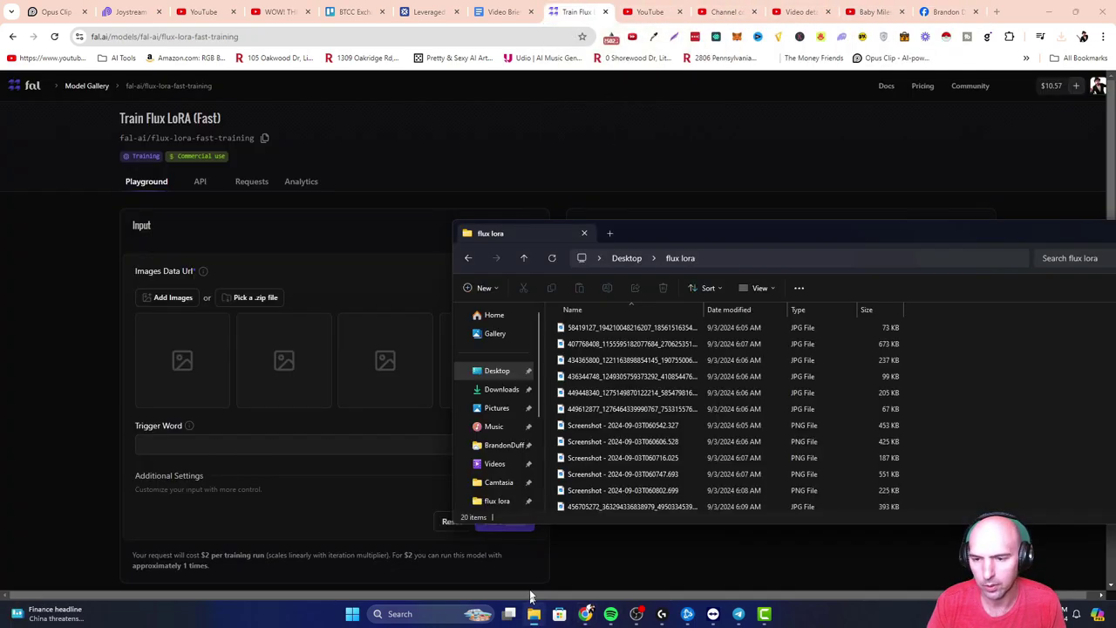
pyautogui.hotkey('ctrl', 'a')
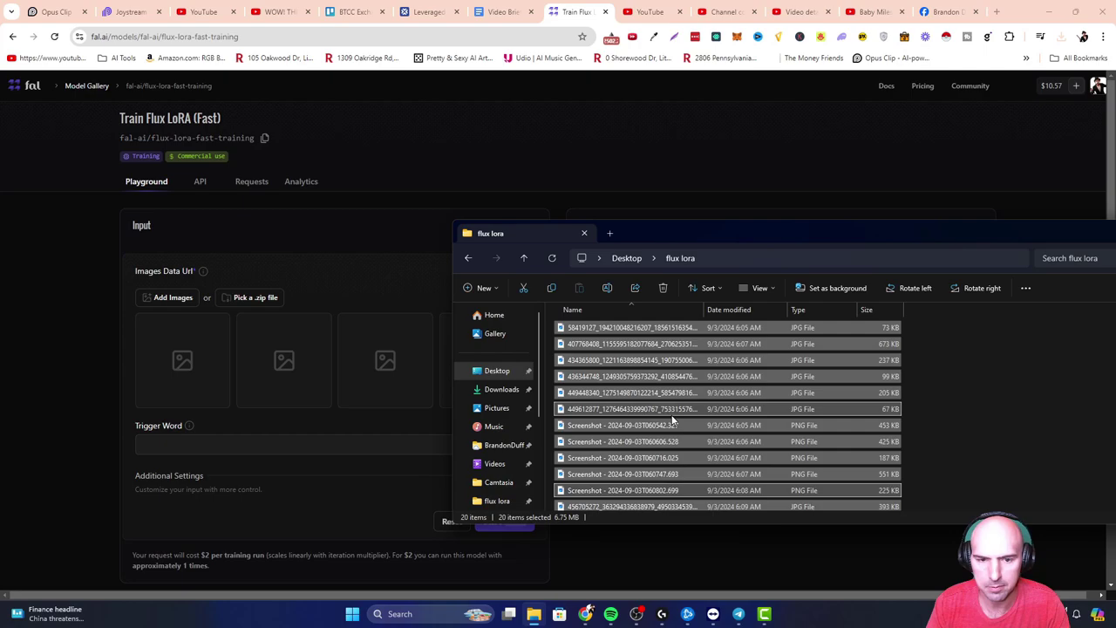
pyautogui.moveTo(674, 419); pyautogui.dragTo(260, 353)
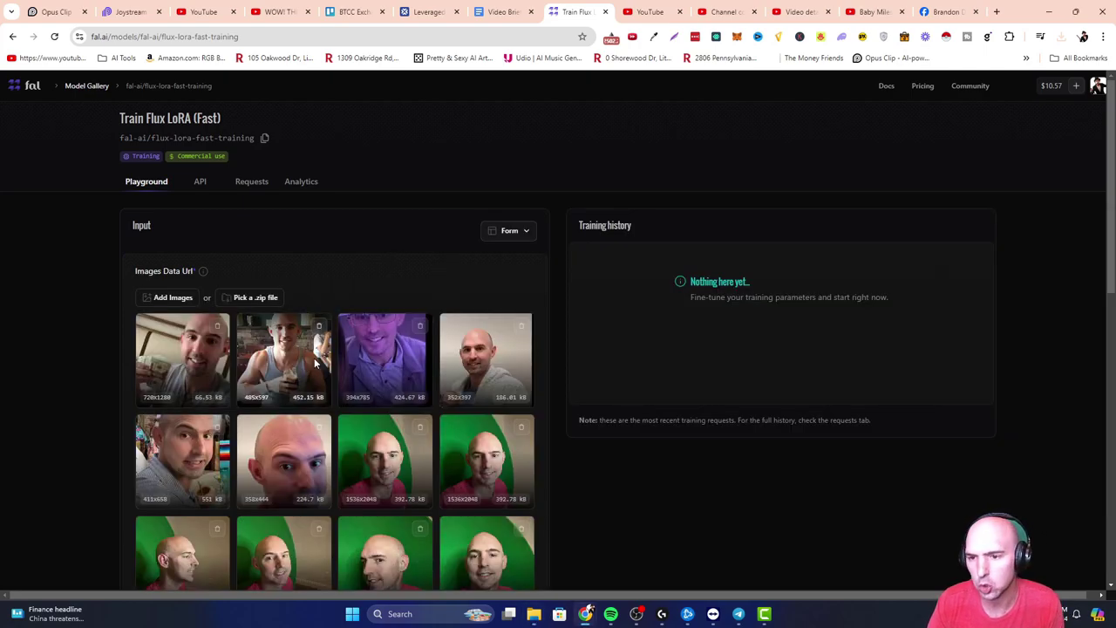
# Enter the user's name as the LoRA trigger word and expand the Additional Settings
pyautogui.scroll(-7, 316, 364)
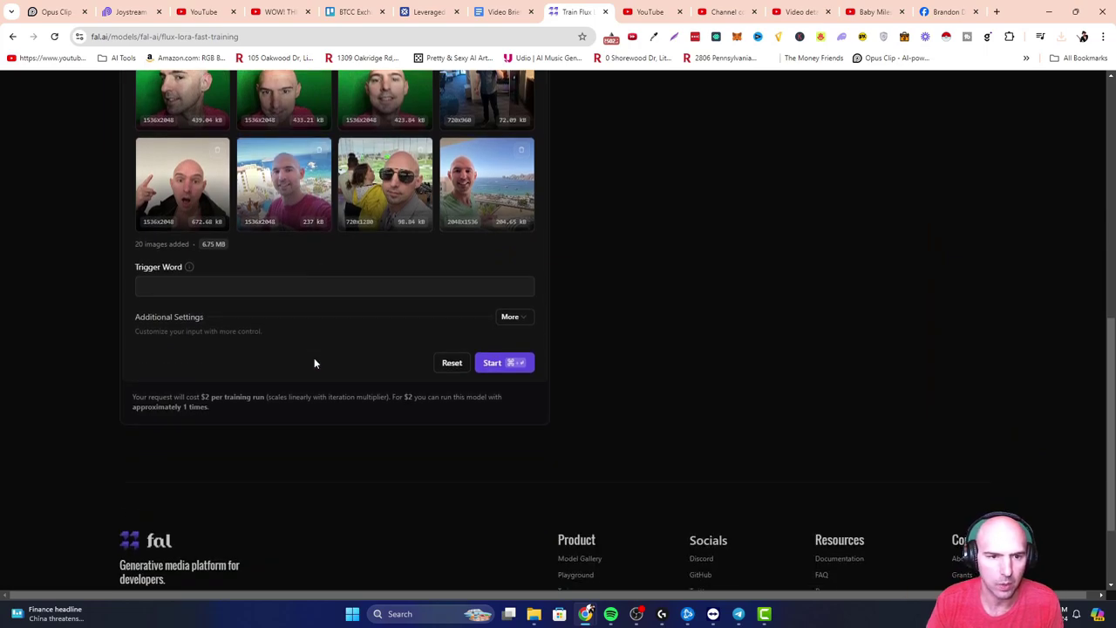
pyautogui.click(257, 288)
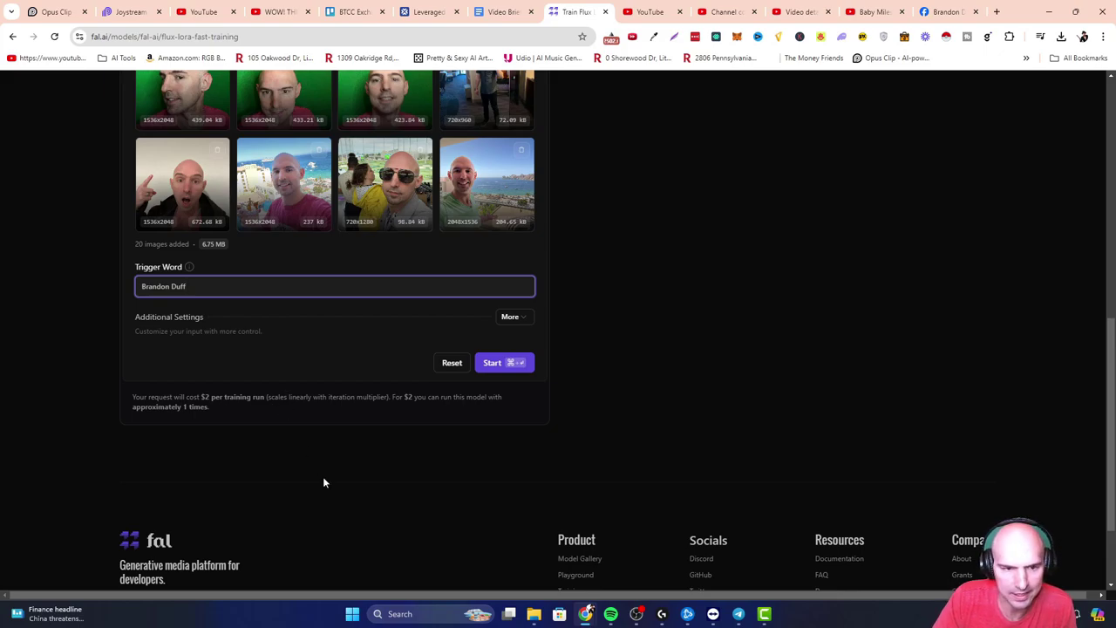
pyautogui.click(512, 317)
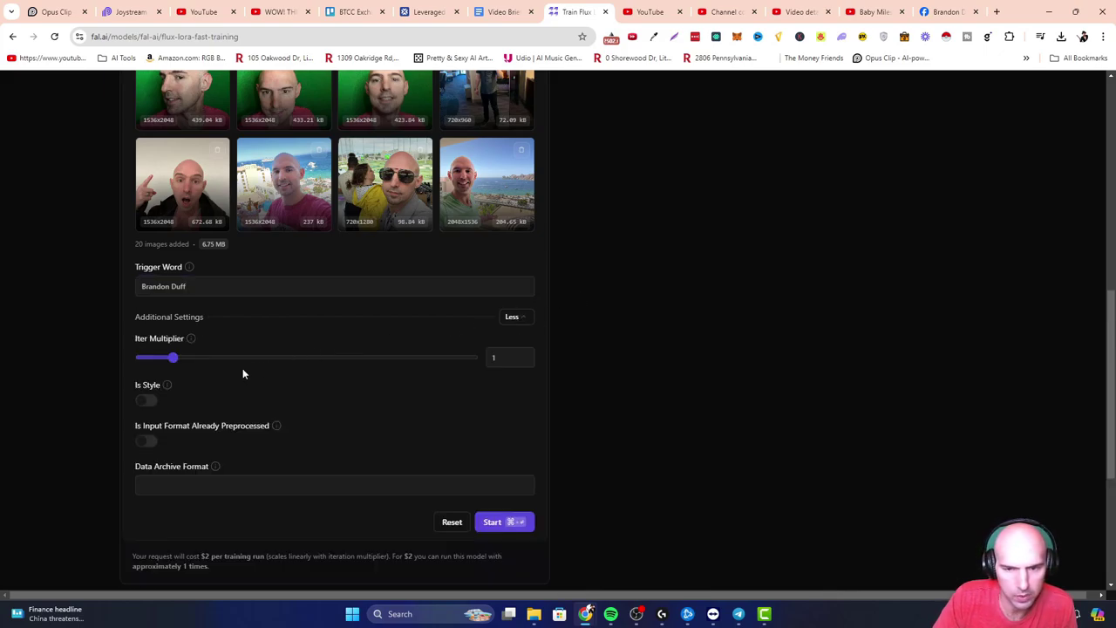
pyautogui.scroll(5, 233, 367)
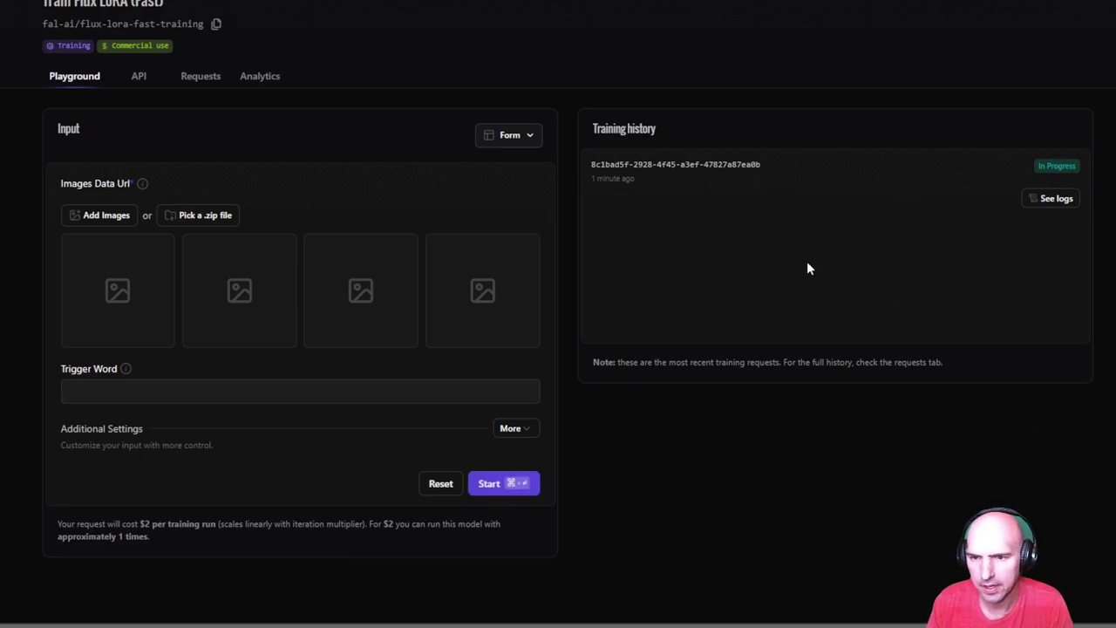
# Follow the training run's logs until the run is marked Completed
pyautogui.click(1056, 199)
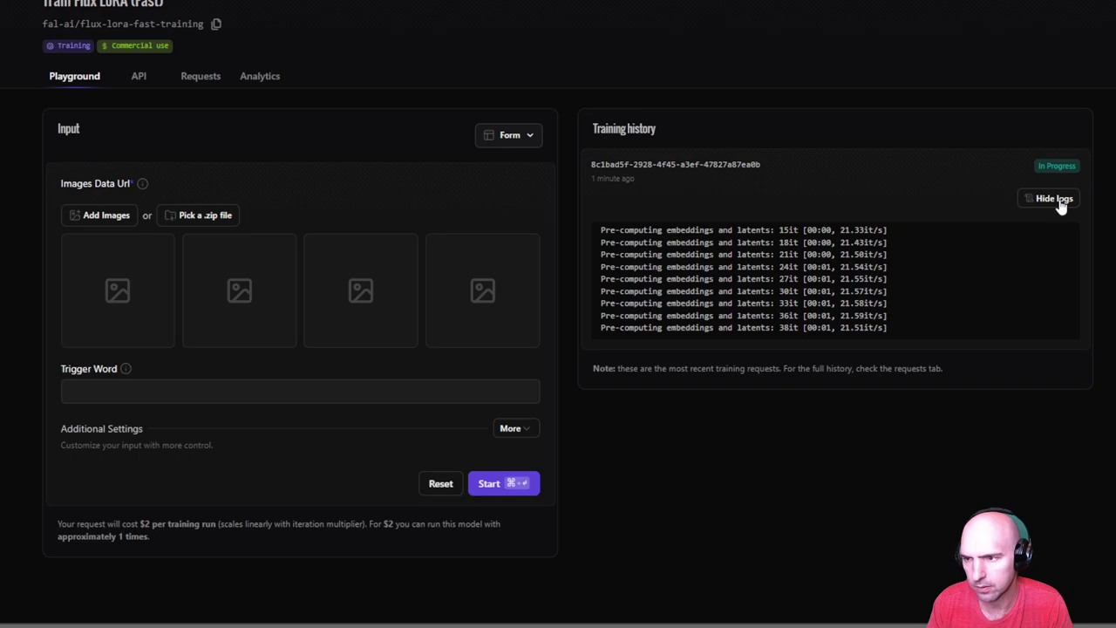
pyautogui.scroll(-2, 787, 278)
pyautogui.scroll(2, 776, 266)
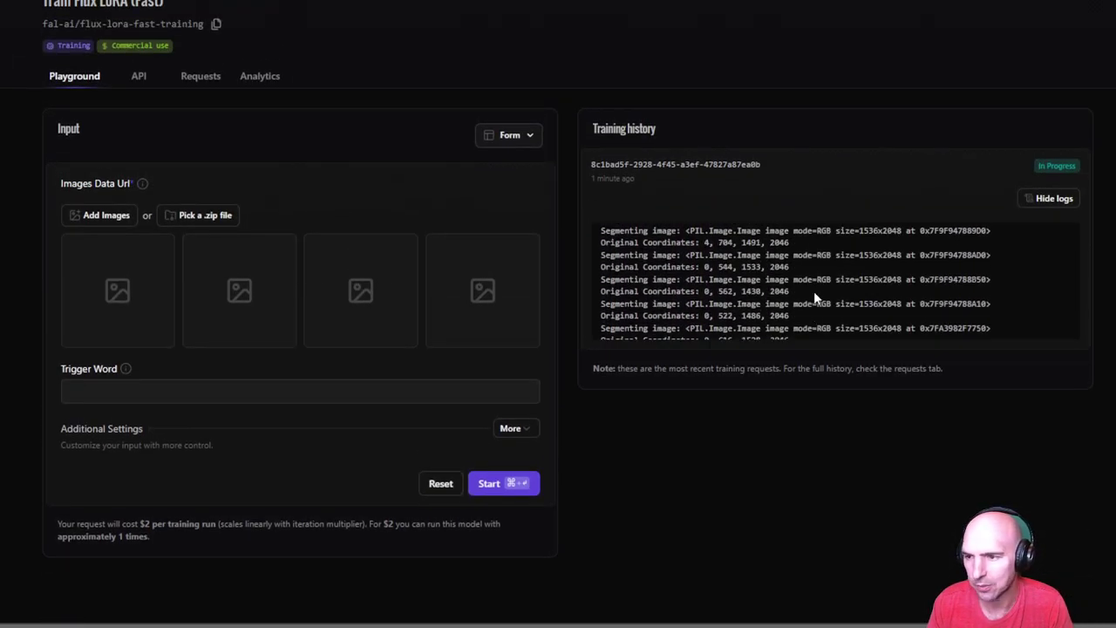
pyautogui.scroll(1, 816, 292)
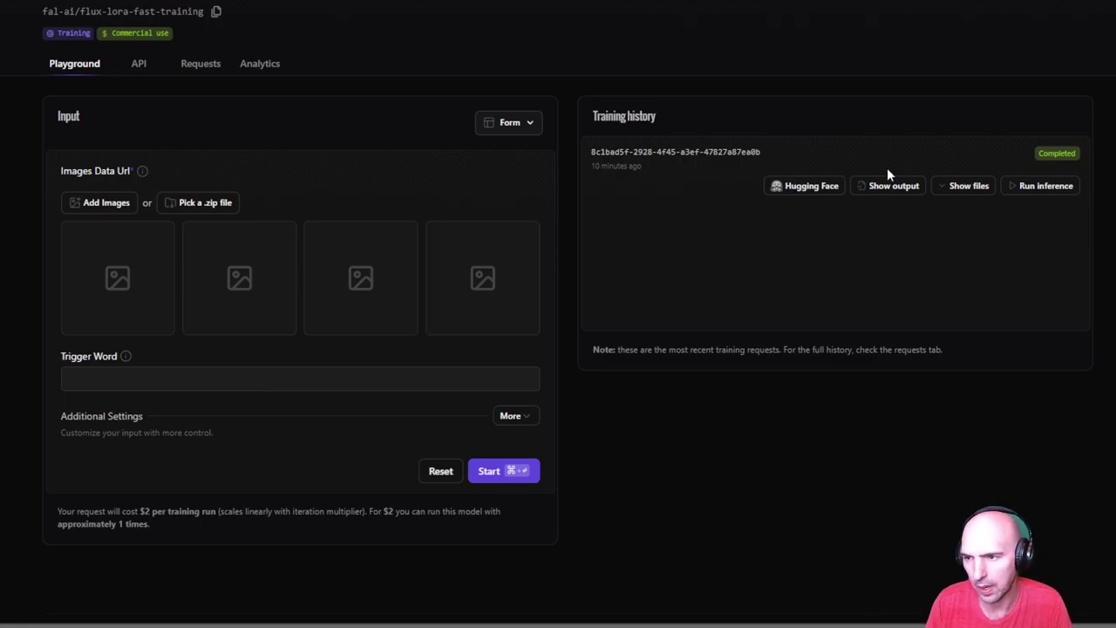
# Run the trained LoRA with the prompt 'cooking sushi during a civil war event' after the trigger name
pyautogui.click(1036, 189)
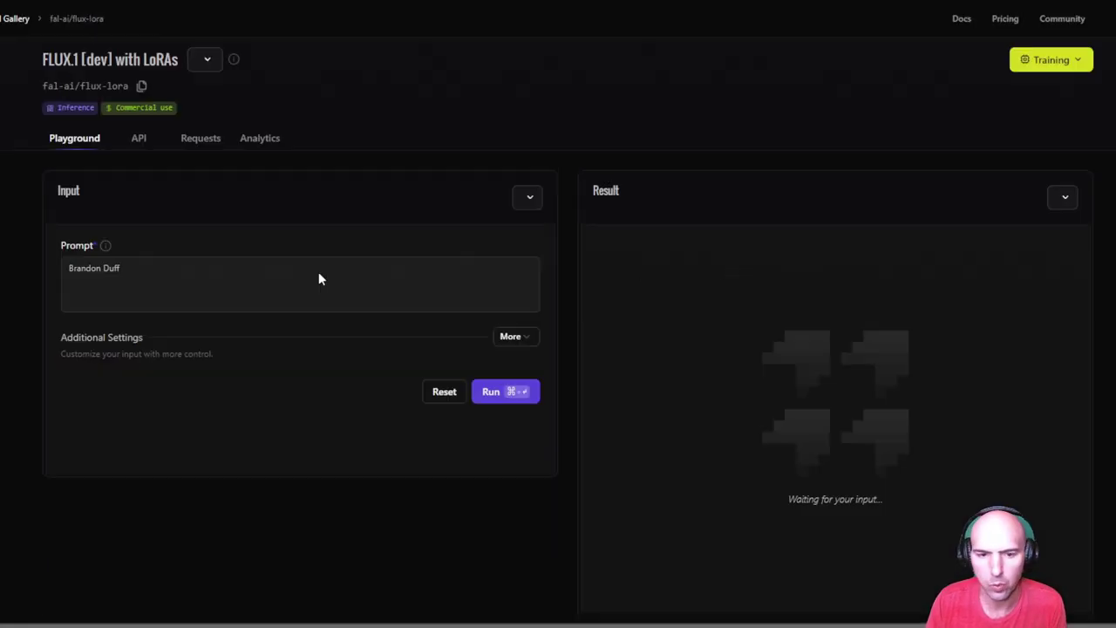
pyautogui.click(181, 300)
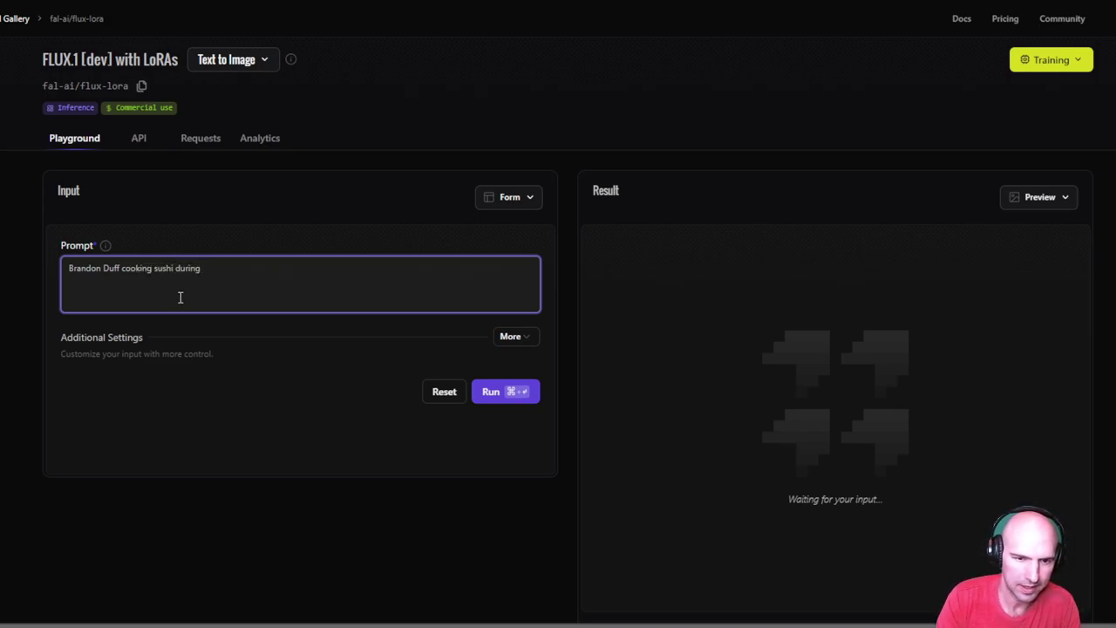
pyautogui.write('ivil war event')
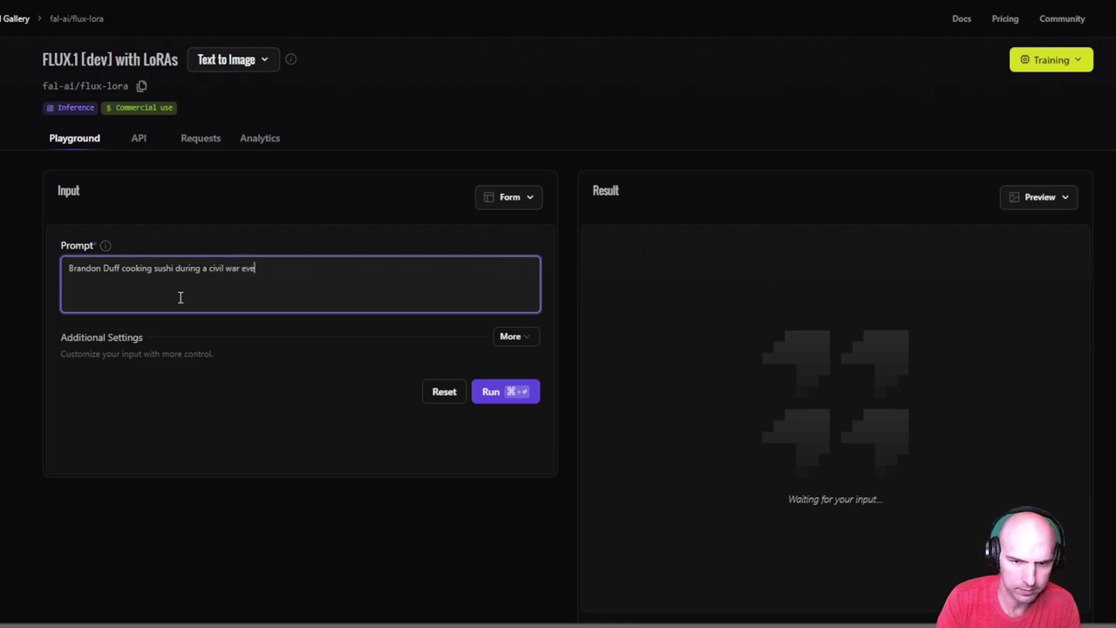
pyautogui.click(530, 392)
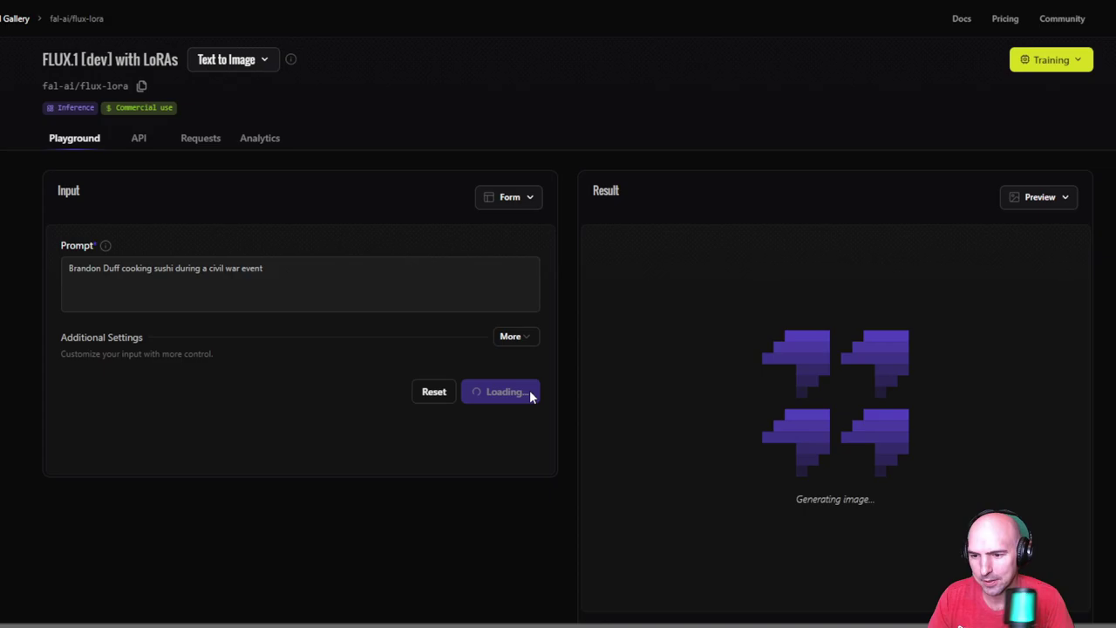
pyautogui.scroll(-1, 663, 283)
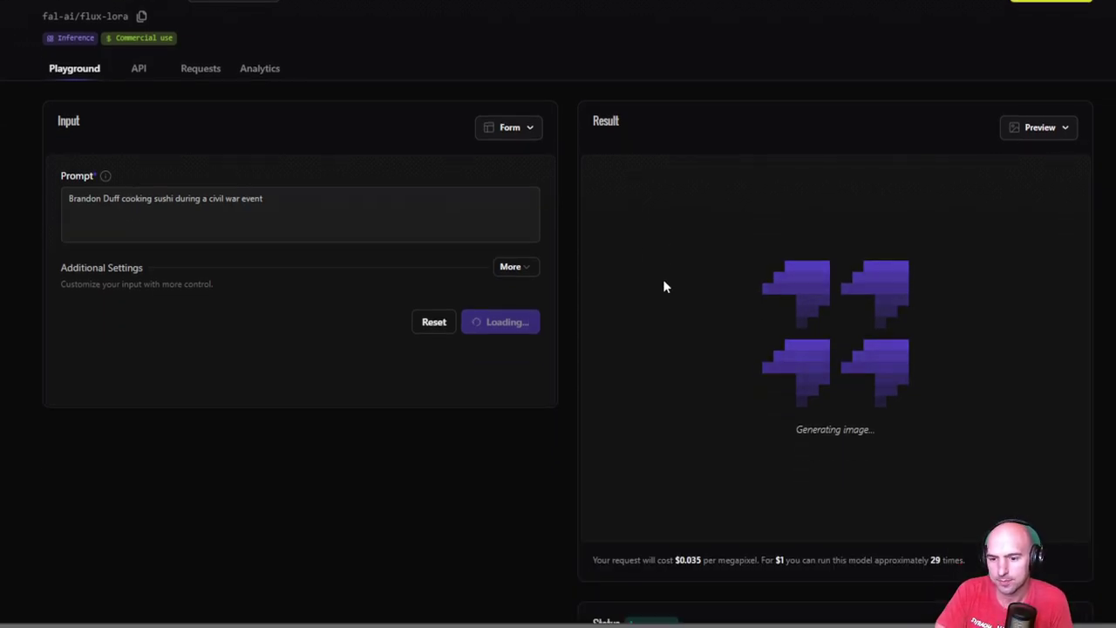
pyautogui.scroll(-1, 663, 284)
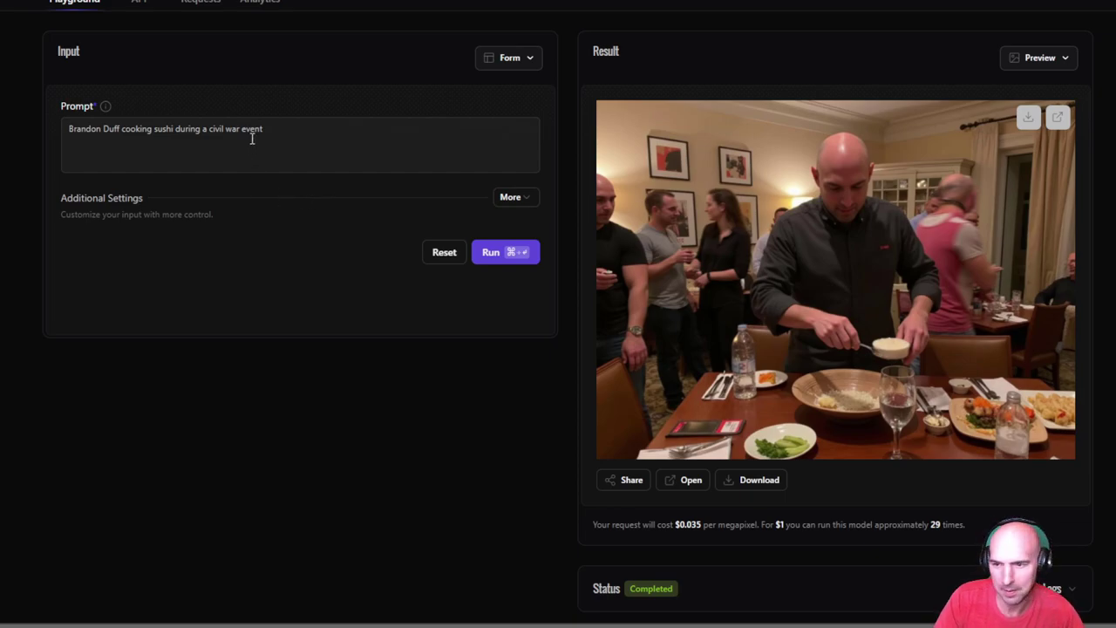
# Replace the scene with 'riding a horse carrying the American flag with fireworks' for Independence Day
pyautogui.moveTo(263, 129); pyautogui.dragTo(137, 123)
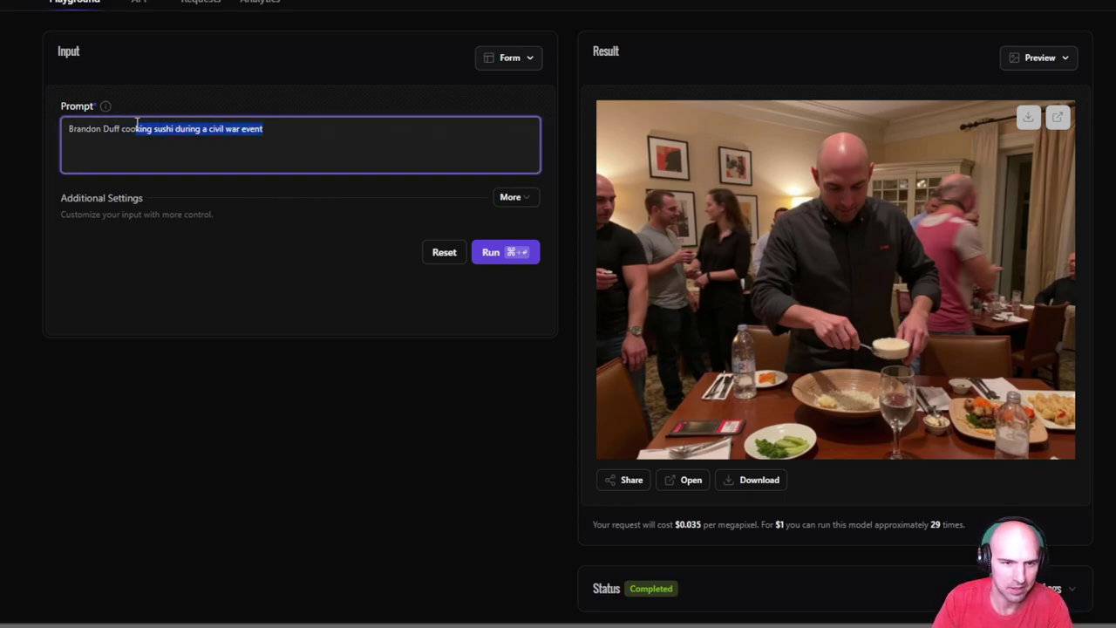
pyautogui.press('BackSpace')
pyautogui.press('BackSpace')
pyautogui.press('BackSpace')
pyautogui.press('BackSpace')
pyautogui.write('rod')
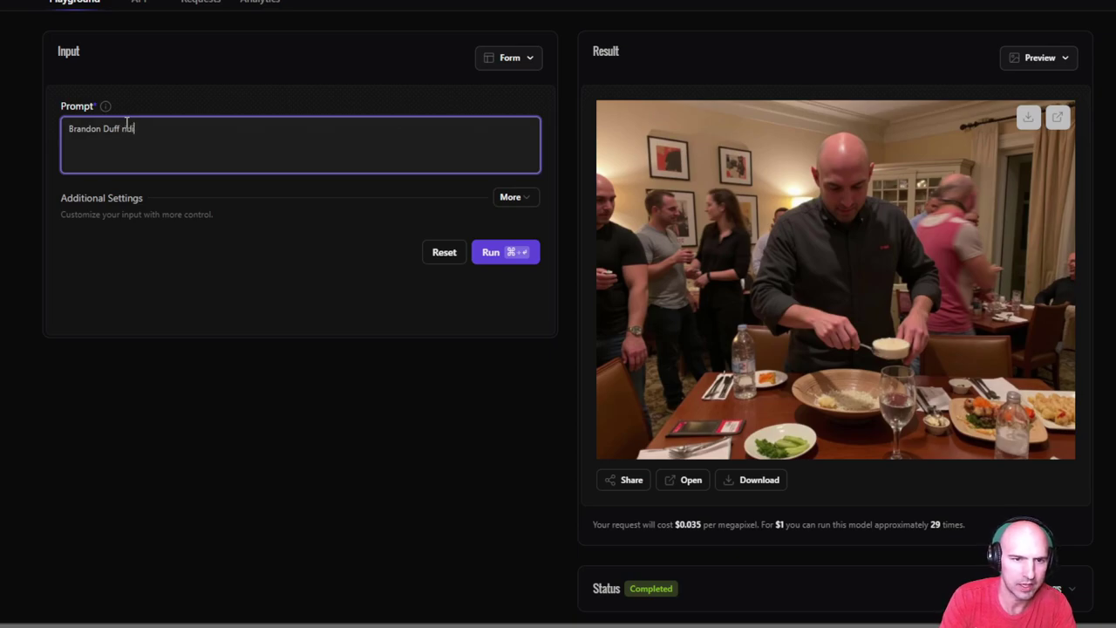
pyautogui.write('ing a horse ')
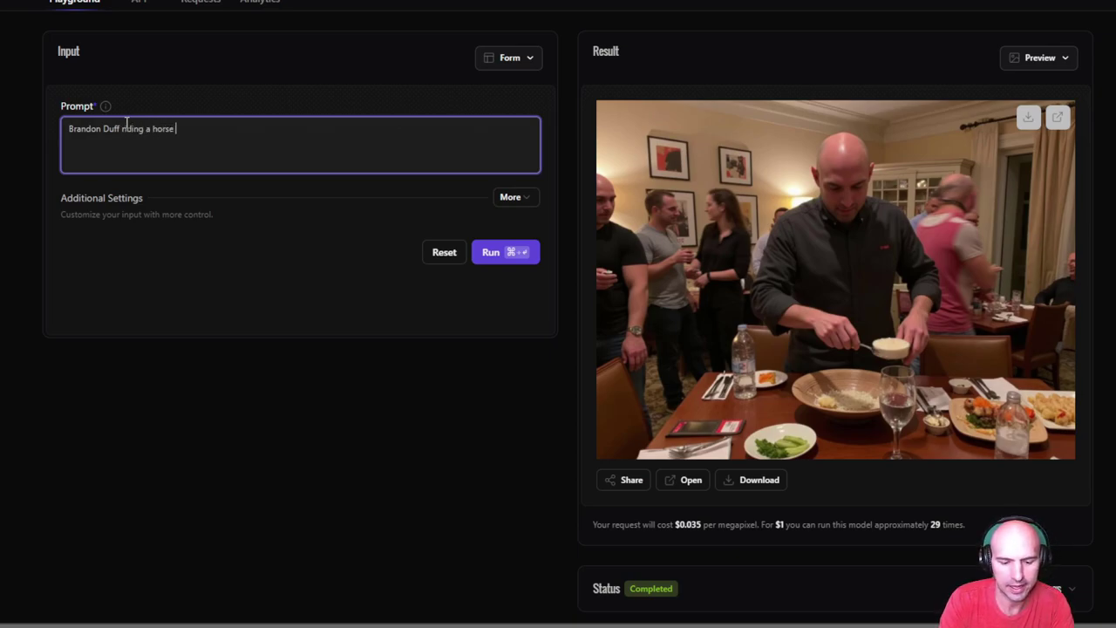
pyautogui.write('carrying the ma')
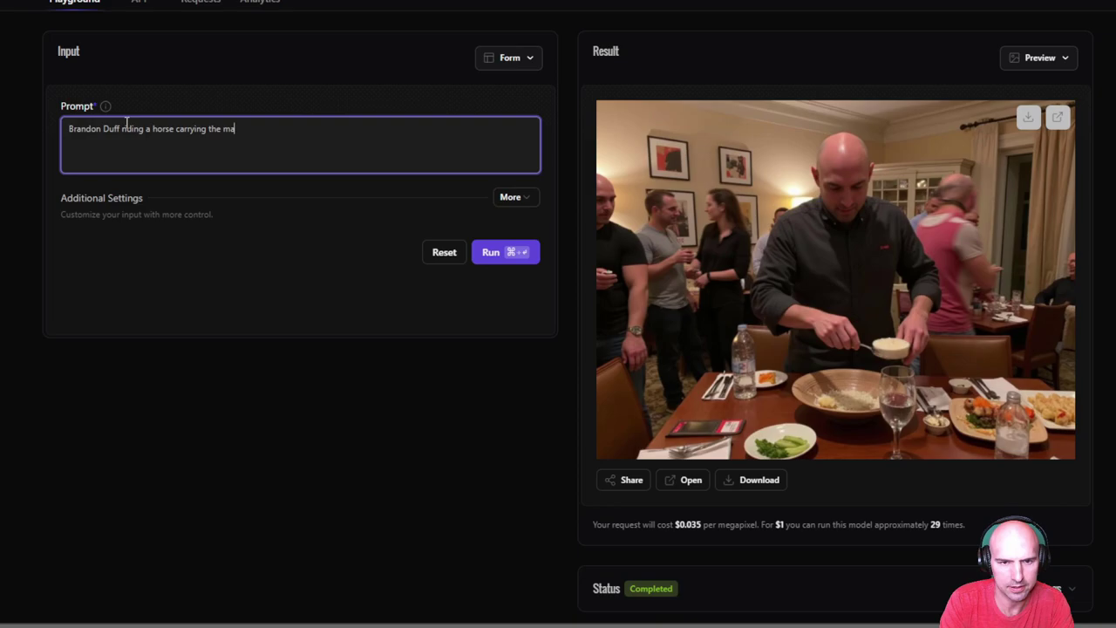
pyautogui.write('merican flag wit')
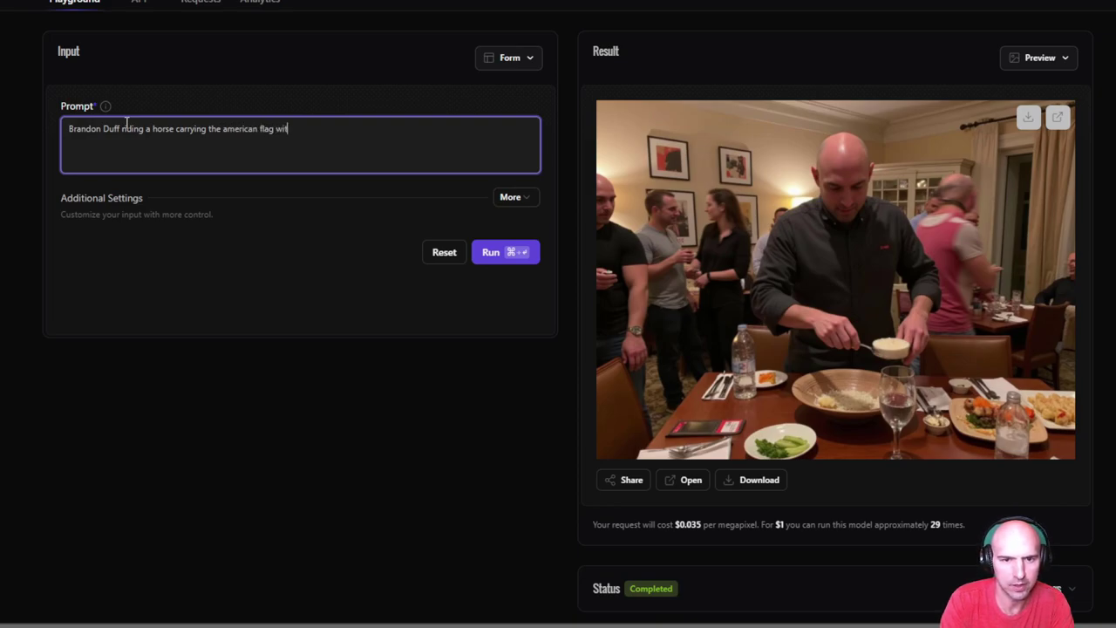
pyautogui.write('h fireworks in ')
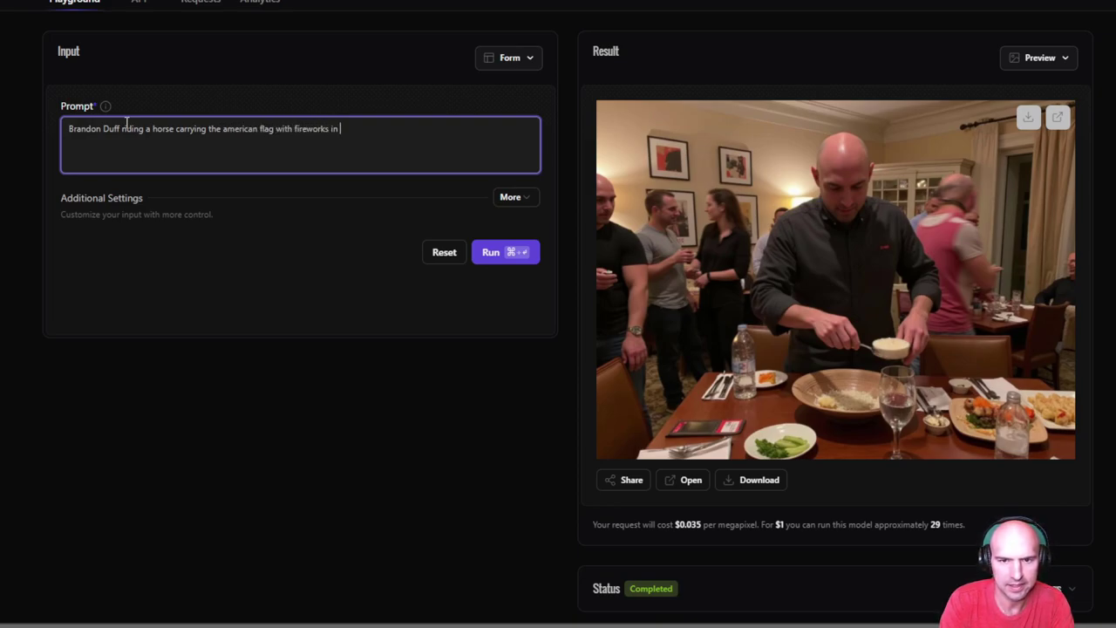
pyautogui.write('the background shotting ')
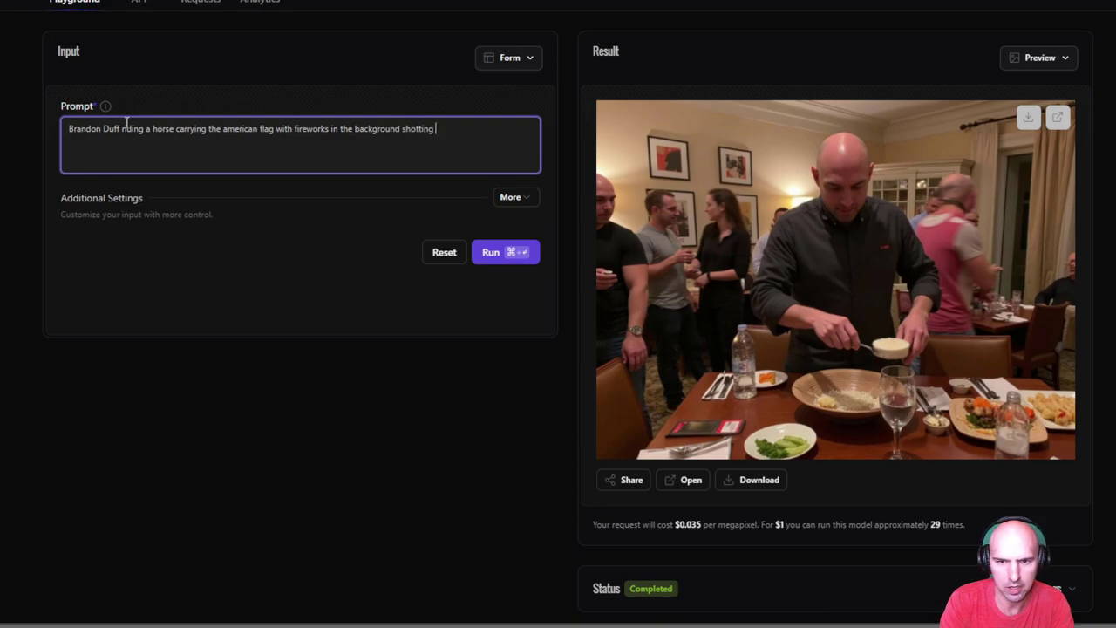
pyautogui.write('off for four')
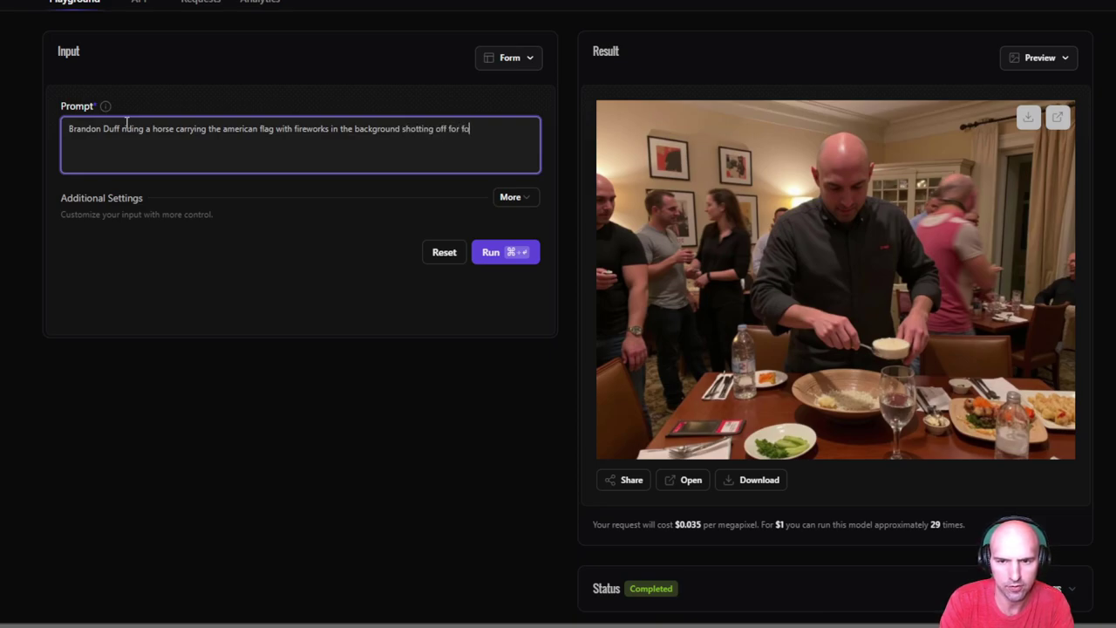
pyautogui.press('BackSpace')
pyautogui.press('BackSpace')
pyautogui.press('BackSpace')
pyautogui.write('independce day')
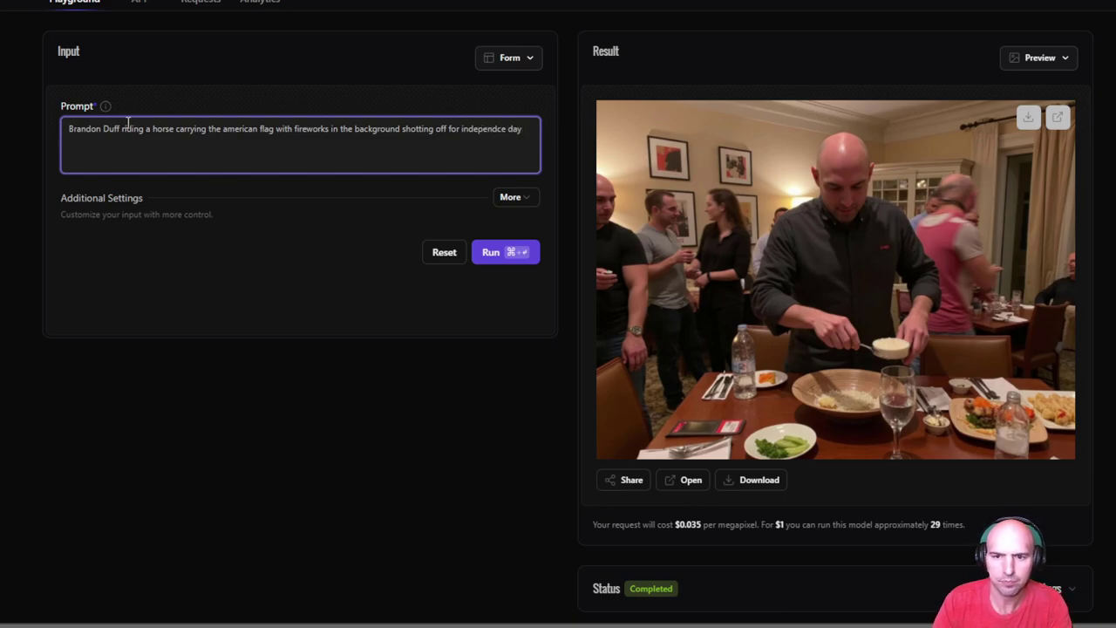
# Review the Additional Settings, then generate and inspect the horseback flag-and-fireworks image
pyautogui.click(513, 198)
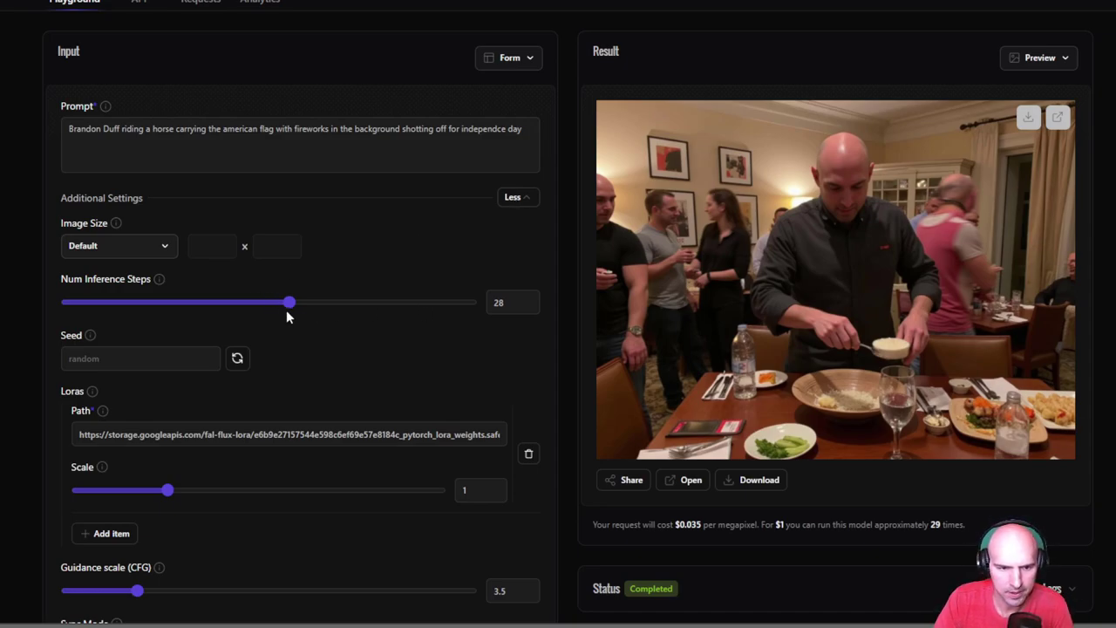
pyautogui.scroll(-3, 287, 318)
pyautogui.scroll(-2, 288, 317)
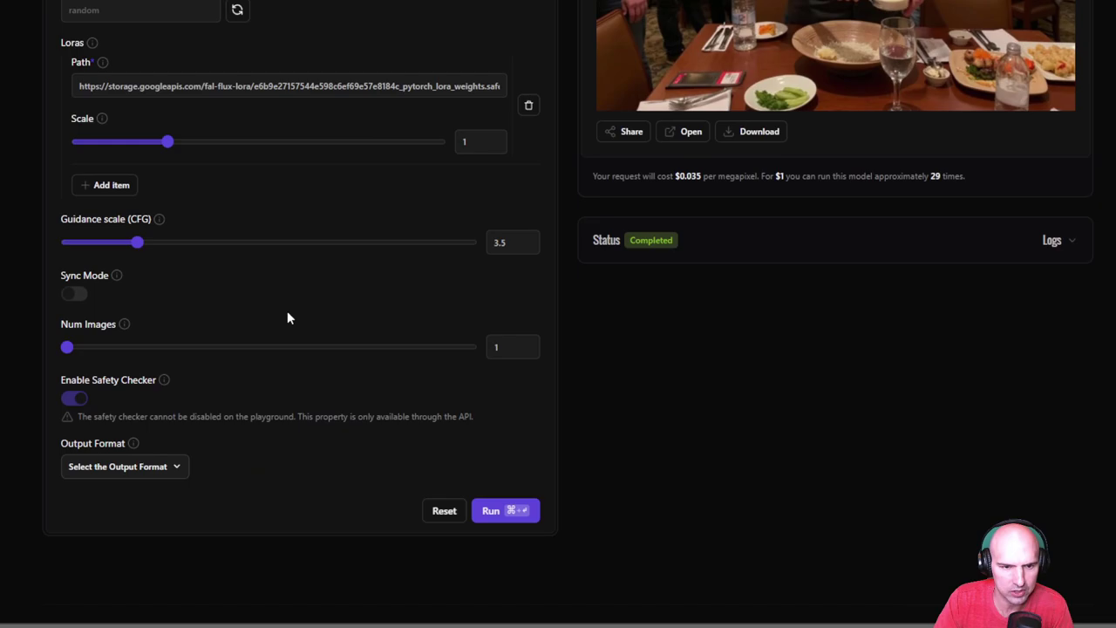
pyautogui.scroll(6, 290, 319)
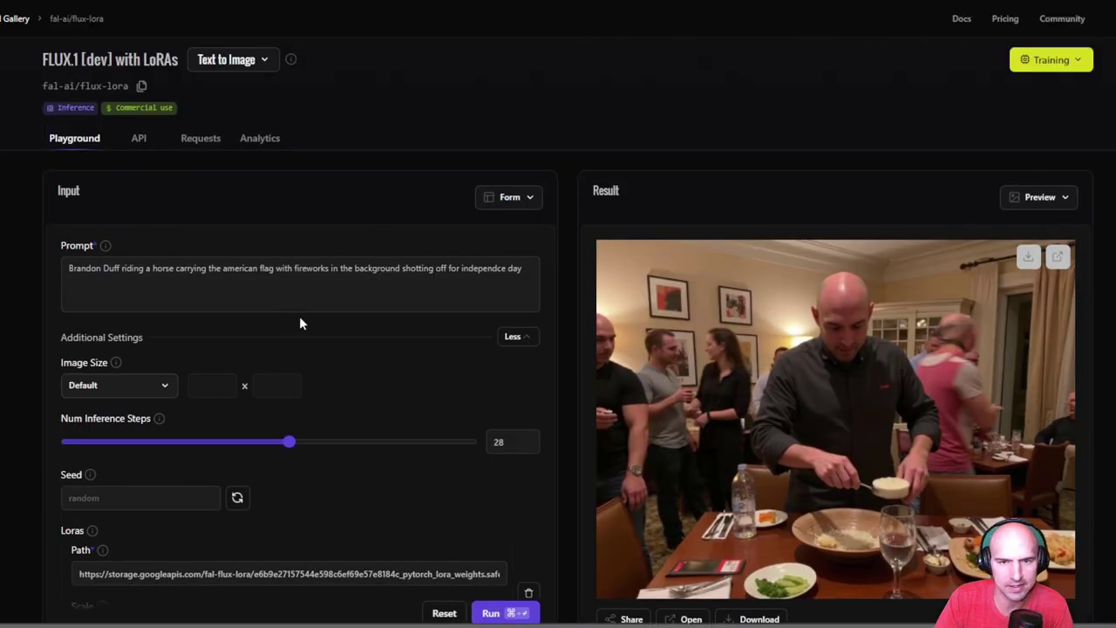
pyautogui.scroll(-6, 568, 287)
pyautogui.click(524, 375)
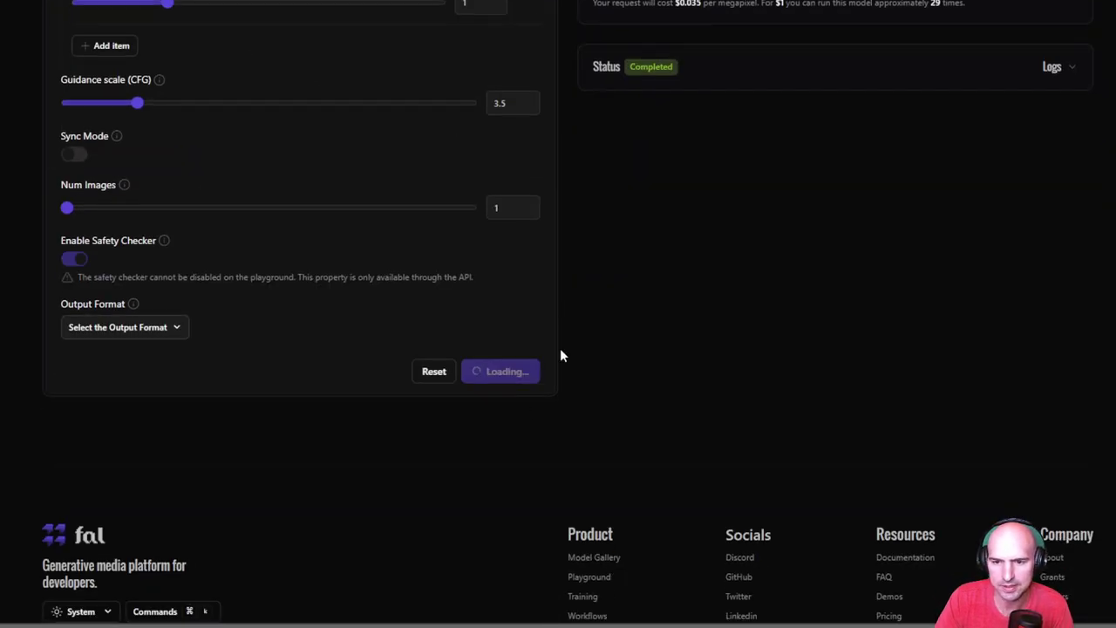
pyautogui.scroll(-2, 747, 312)
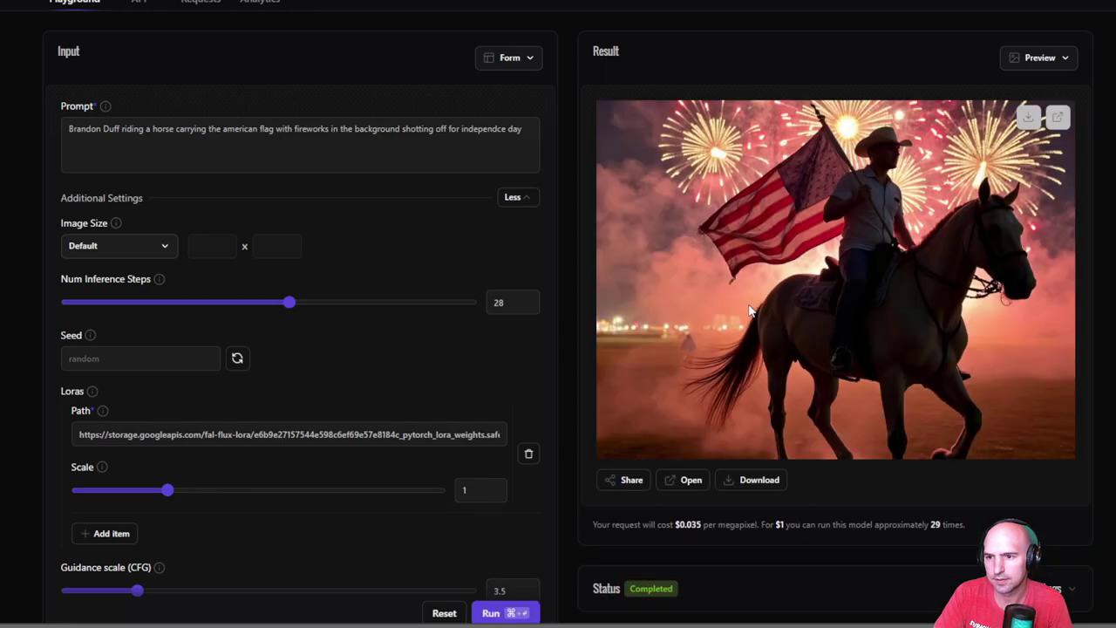
pyautogui.scroll(1, 851, 267)
pyautogui.scroll(-2, 852, 269)
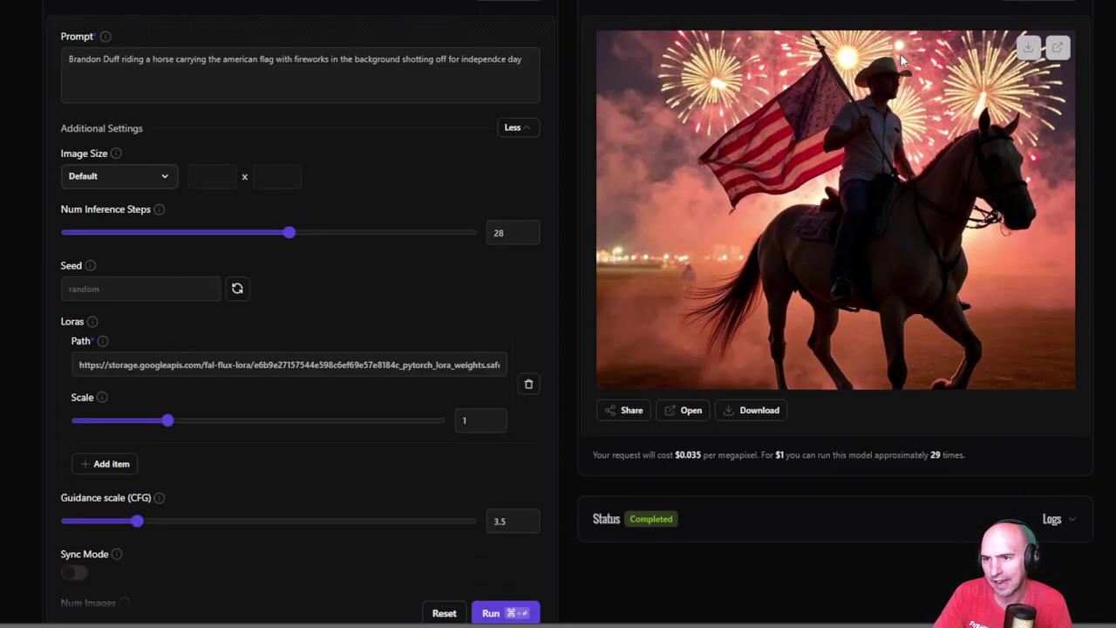
pyautogui.scroll(2, 837, 148)
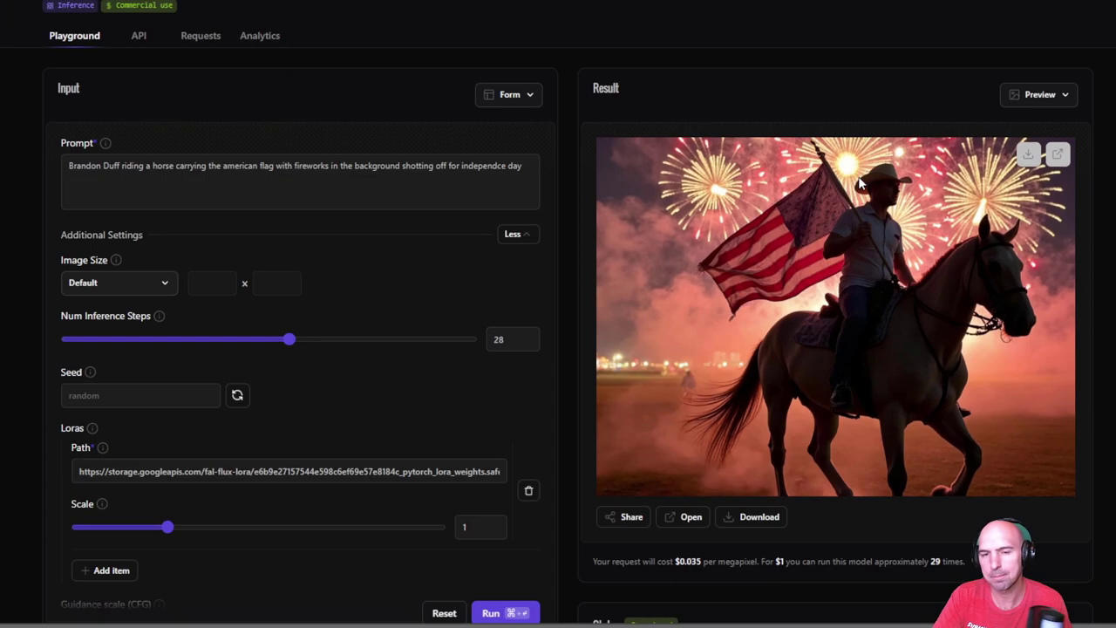
# Append 'with a clear face facing the camera' to the prompt and generate a new image
pyautogui.click(523, 199)
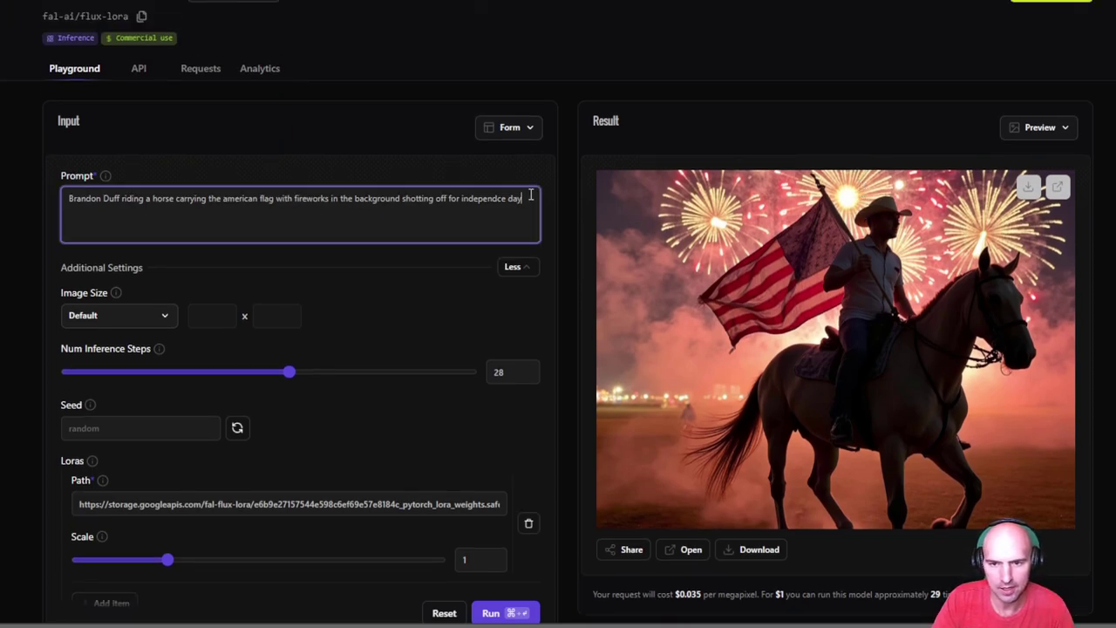
pyautogui.write('with a clear face')
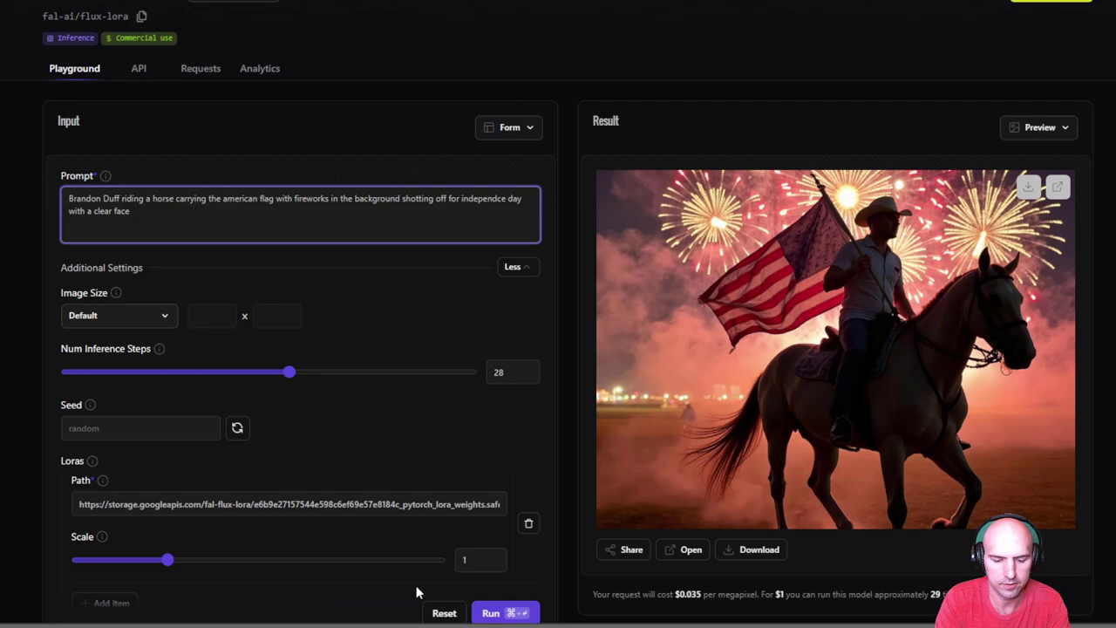
pyautogui.write('facing the cam')
pyautogui.press('BackSpace')
pyautogui.press('BackSpace')
pyautogui.press('BackSpace')
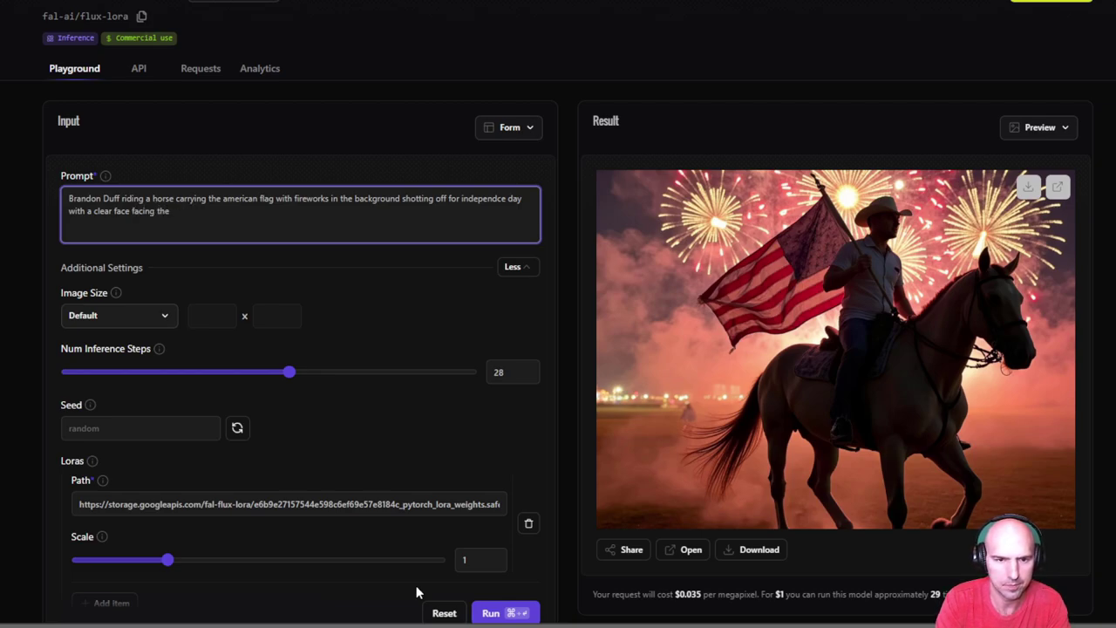
pyautogui.write('camera')
pyautogui.click(493, 613)
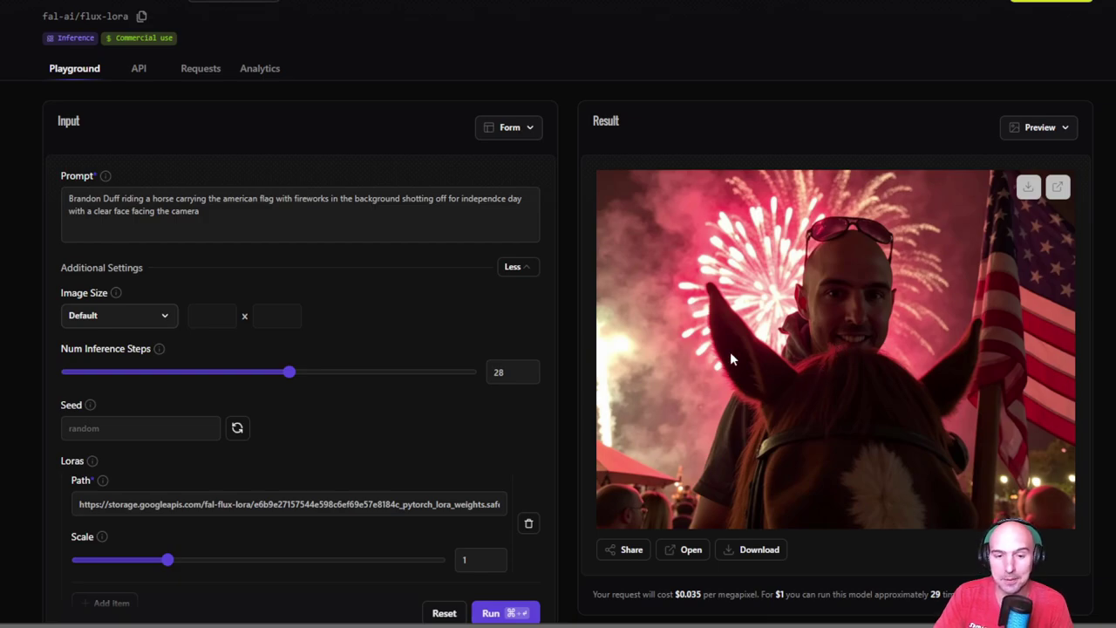
# Change the prompt to 'point to the ceiling for a youtube thumbnail, white background' and generate it
pyautogui.click(218, 228)
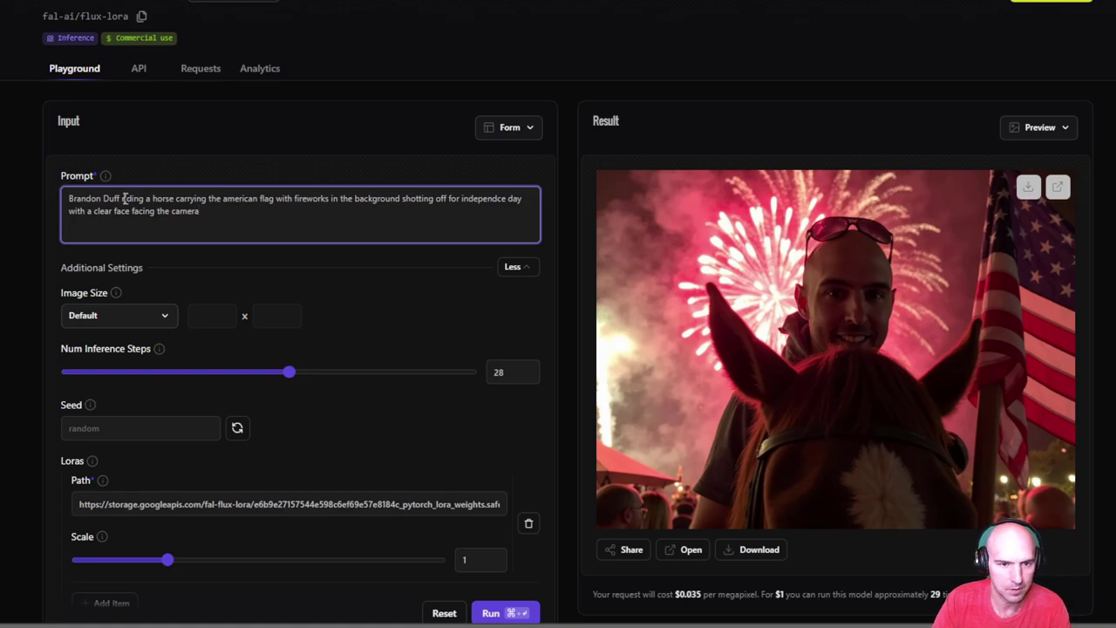
pyautogui.moveTo(123, 198); pyautogui.dragTo(250, 212)
pyautogui.press('BackSpace')
pyautogui.write('point to the ceiling')
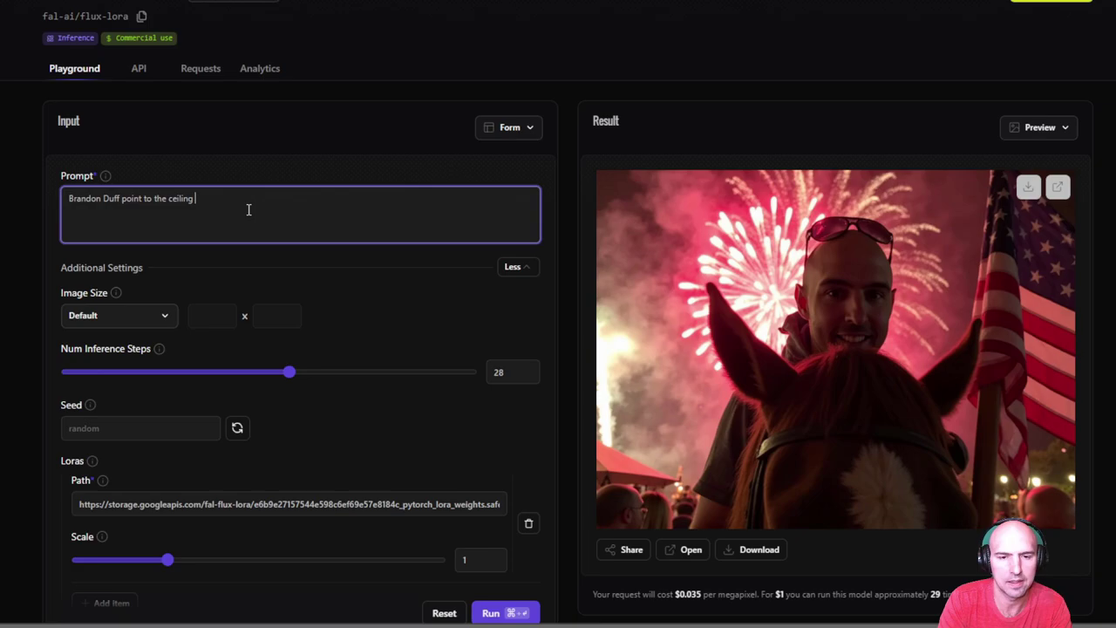
pyautogui.write(' like')
pyautogui.press('BackSpace')
pyautogui.press('BackSpace')
pyautogui.press('BackSpace')
pyautogui.press('BackSpace')
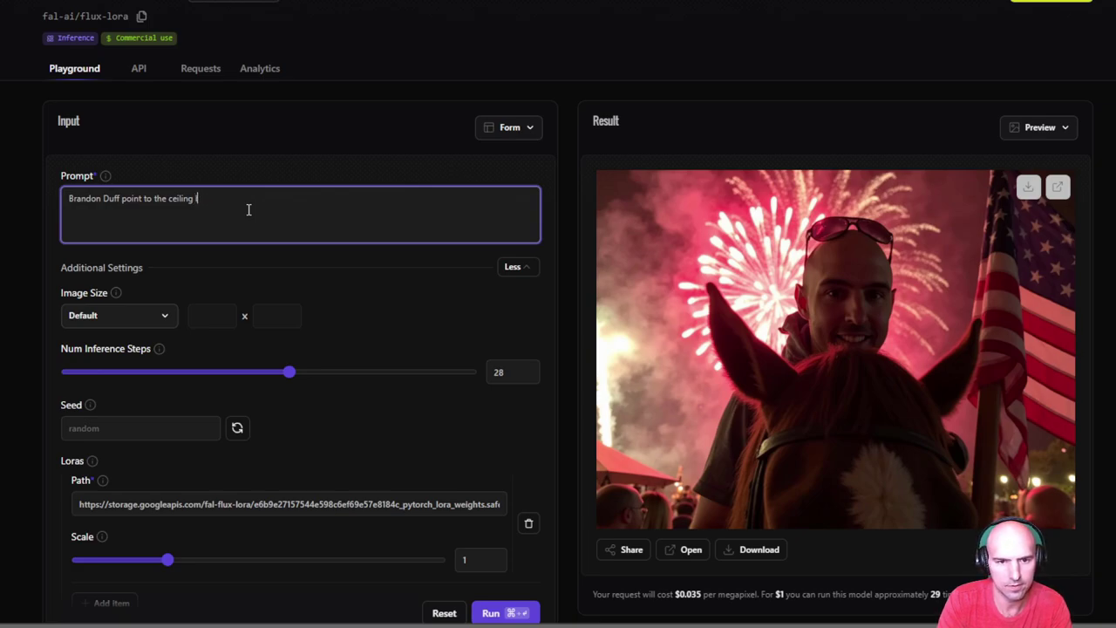
pyautogui.write('for a youtube tum')
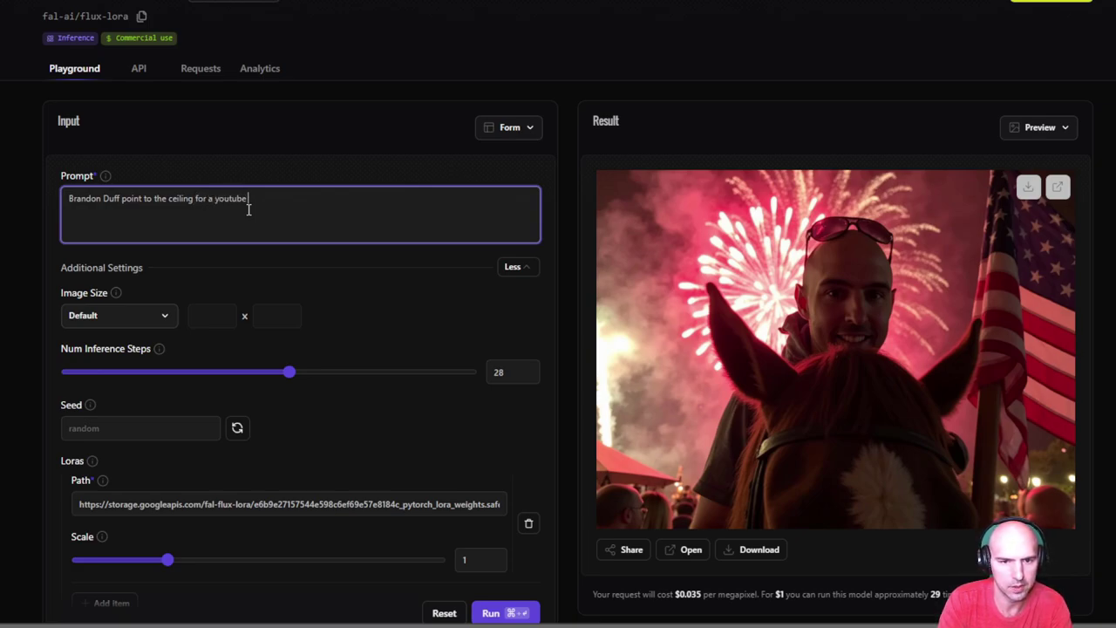
pyautogui.press('BackSpace')
pyautogui.press('BackSpace')
pyautogui.write('humbnai')
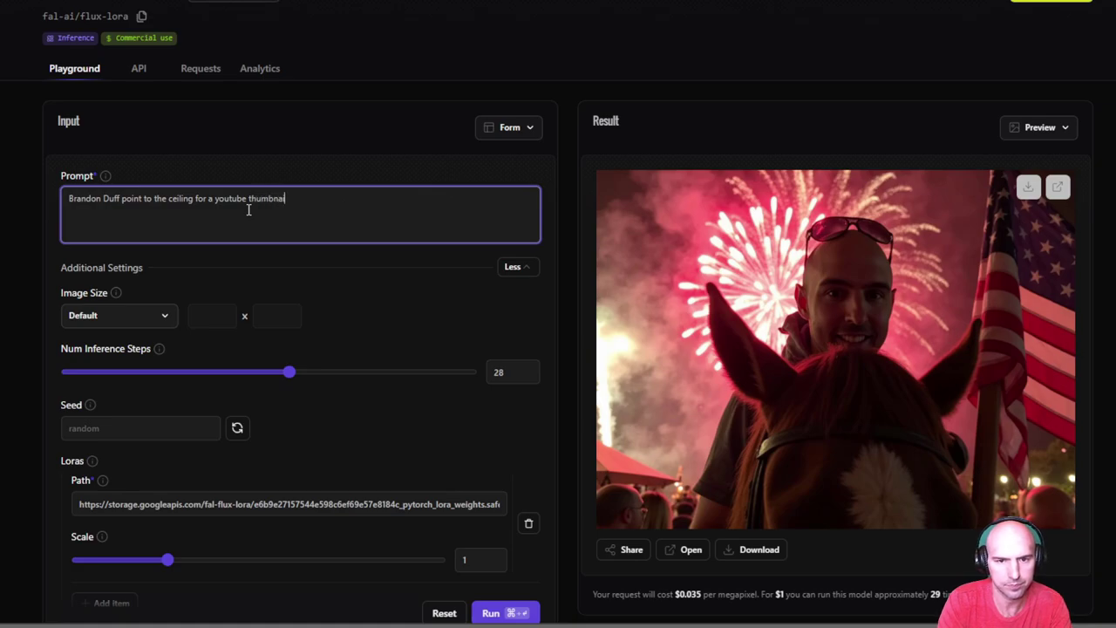
pyautogui.write('l')
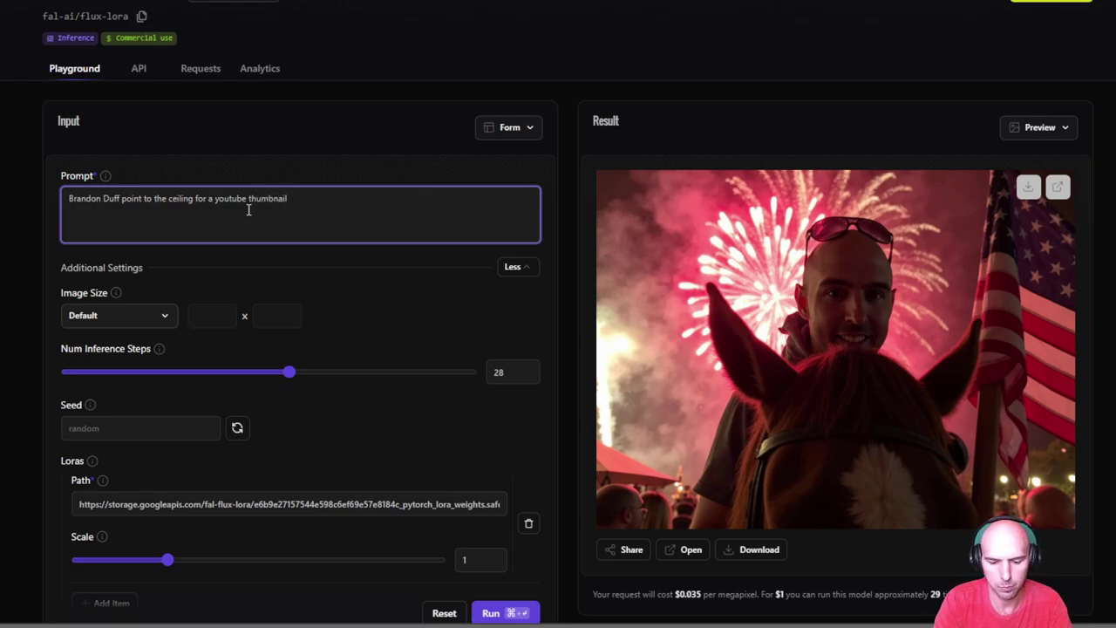
pyautogui.write(' , white bac')
pyautogui.press('BackSpace')
pyautogui.press('BackSpace')
pyautogui.press('BackSpace')
pyautogui.write('ba')
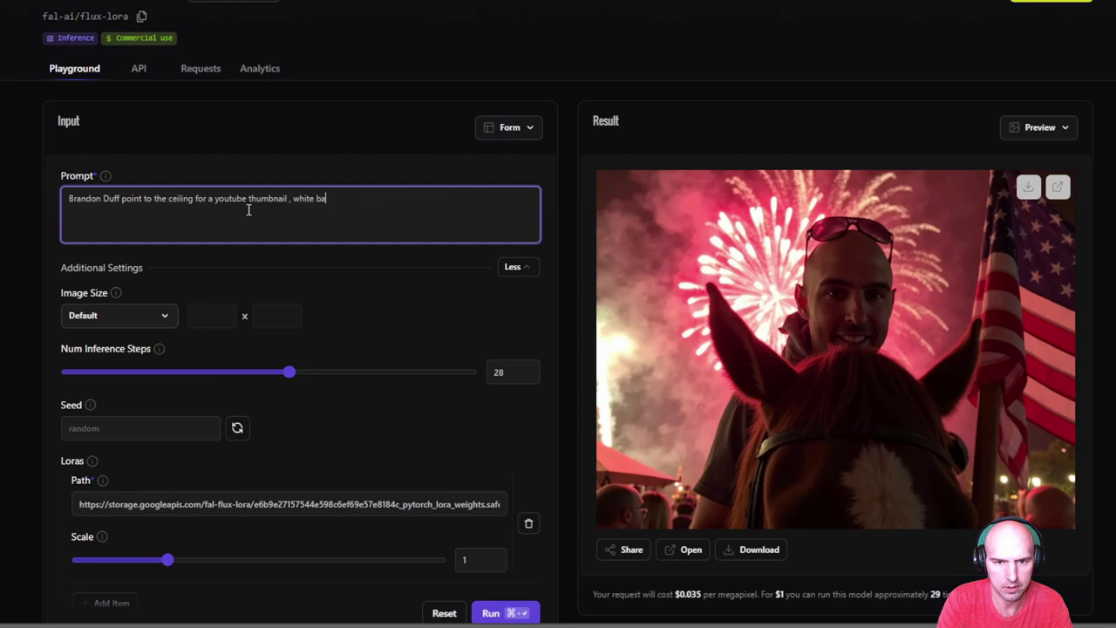
pyautogui.write('ckground')
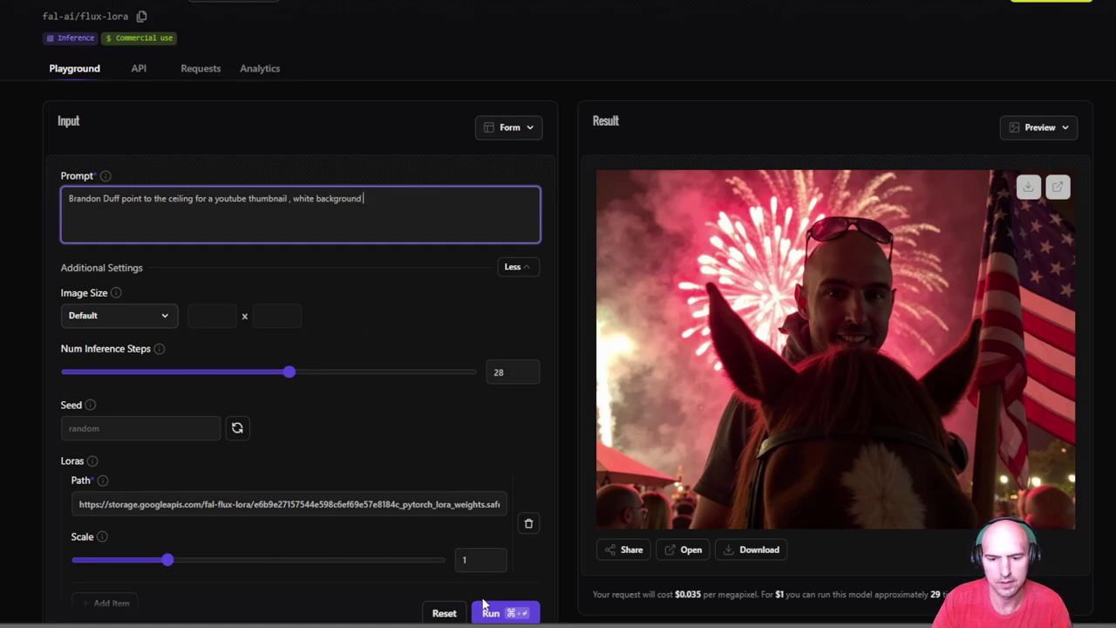
pyautogui.click(487, 609)
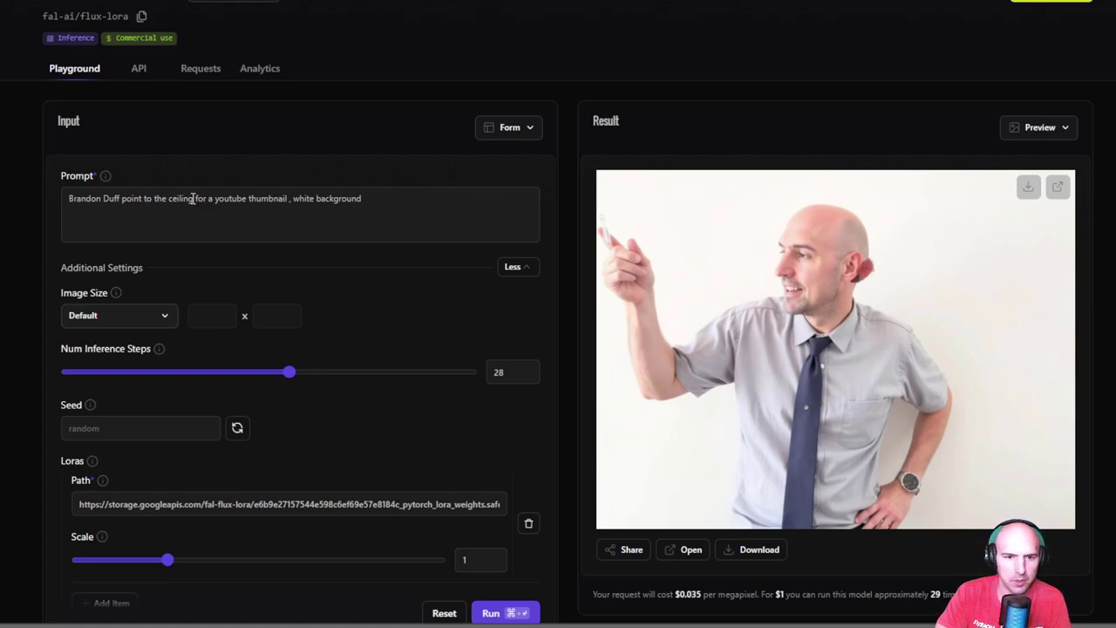
# Change 'ceiling' to 'right', regenerate the thumbnail, then select ChatGPT's motorcycle-chase prompt suggestion
pyautogui.moveTo(193, 199); pyautogui.dragTo(167, 204)
pyautogui.press('BackSpace')
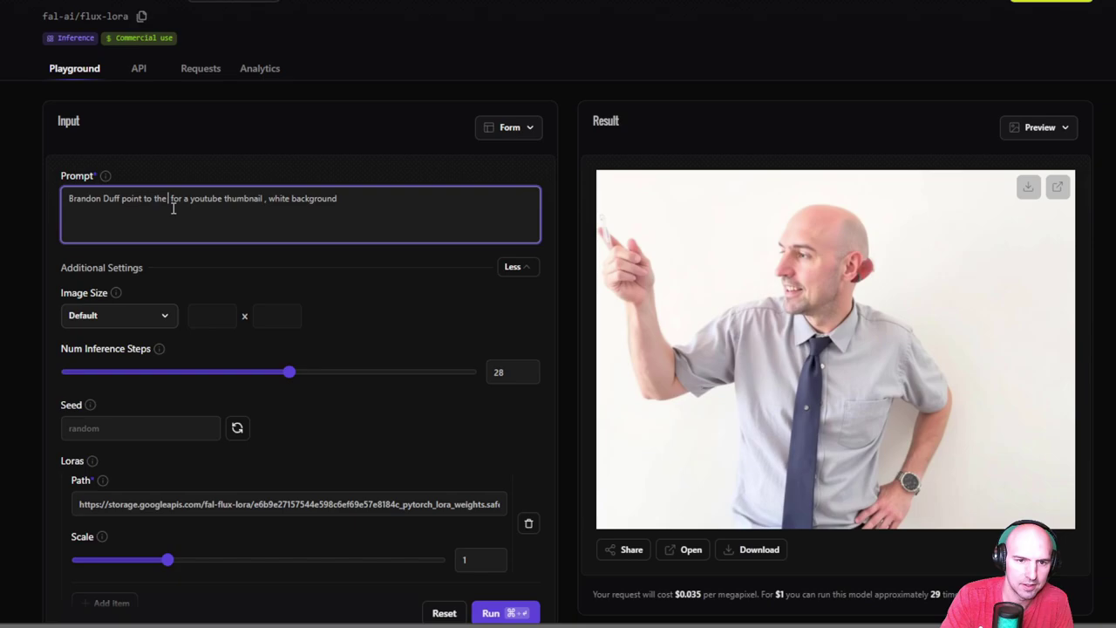
pyautogui.write('rightg')
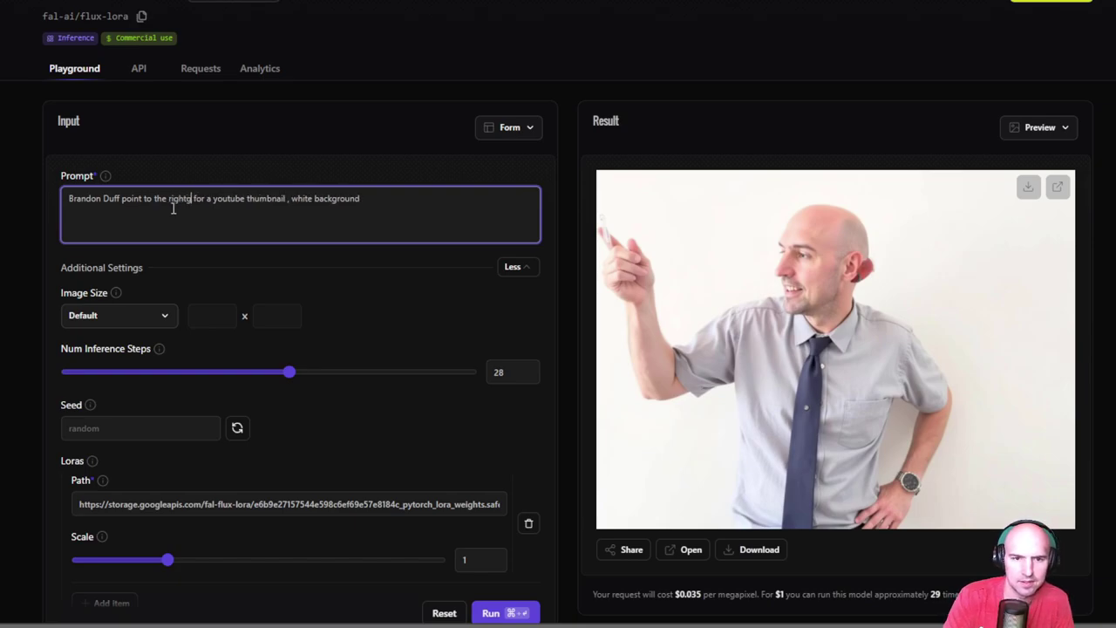
pyautogui.press('BackSpace')
pyautogui.press('BackSpace')
pyautogui.write('t')
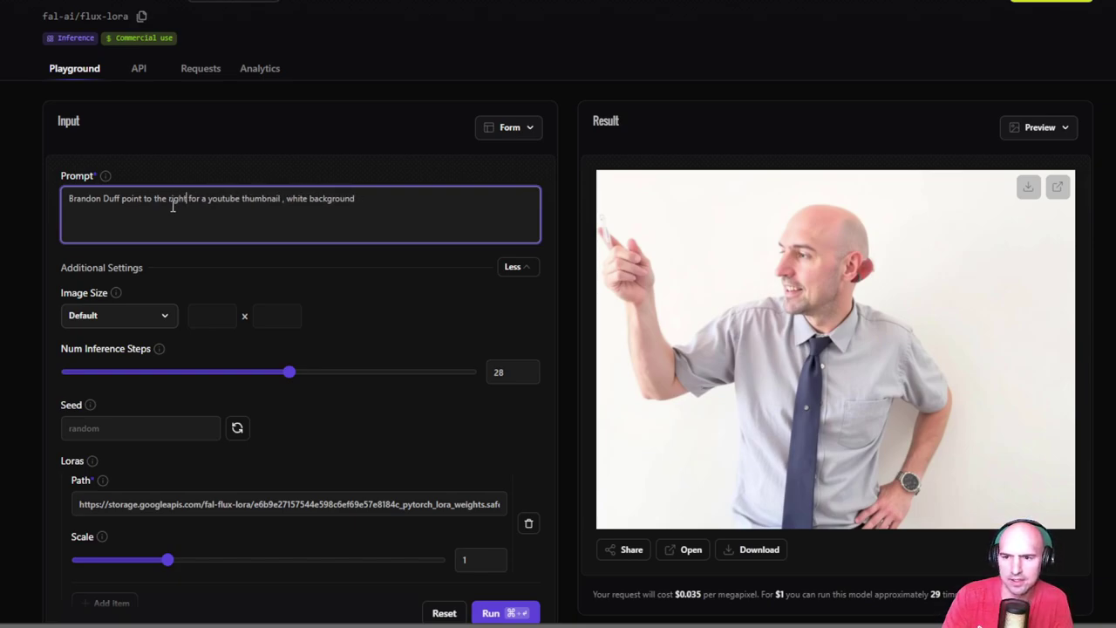
pyautogui.scroll(-1, 172, 206)
pyautogui.click(491, 613)
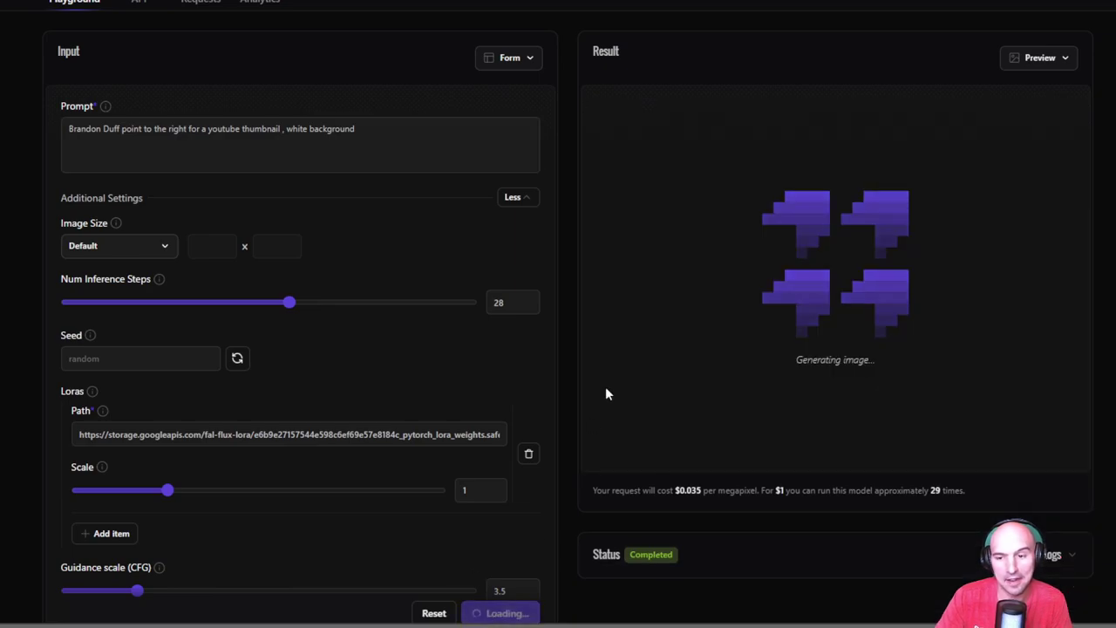
pyautogui.scroll(1, 601, 361)
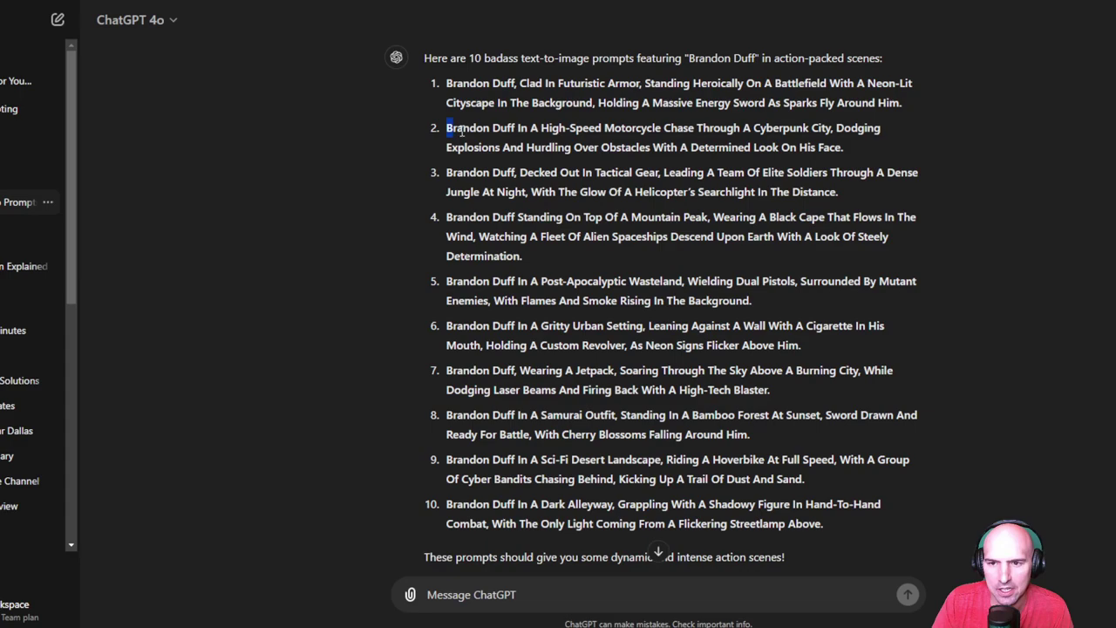
pyautogui.moveTo(460, 131); pyautogui.dragTo(855, 160)
pyautogui.hotkey('ctrl', 'c')
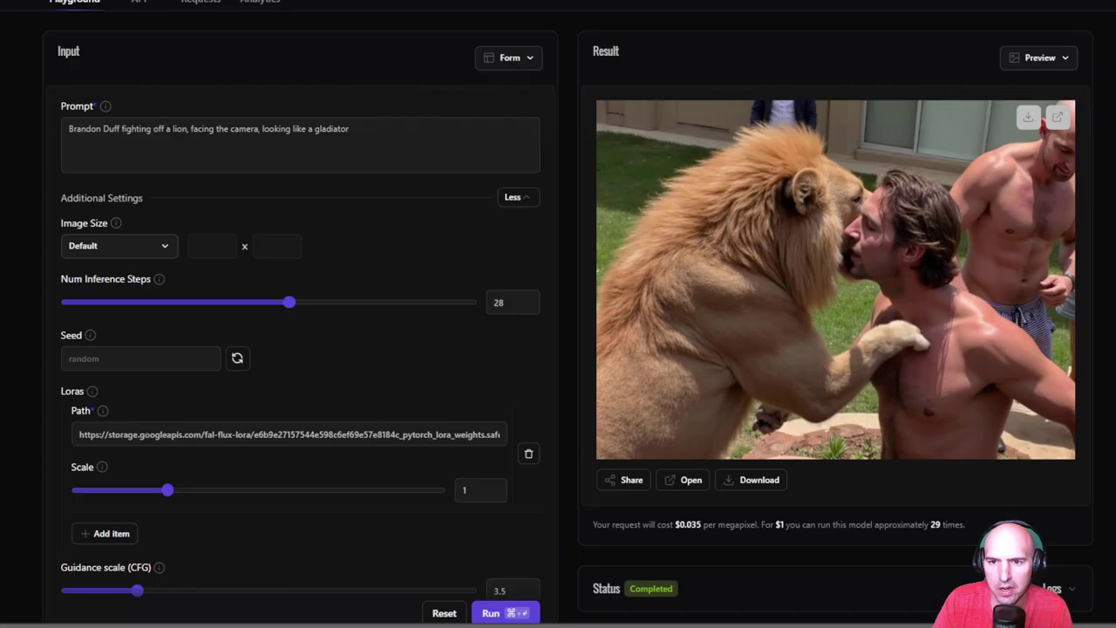
# Replace the lion-fighting prompt with the cyberpunk motorcycle-chase prompt and generate the image
pyautogui.click(249, 154)
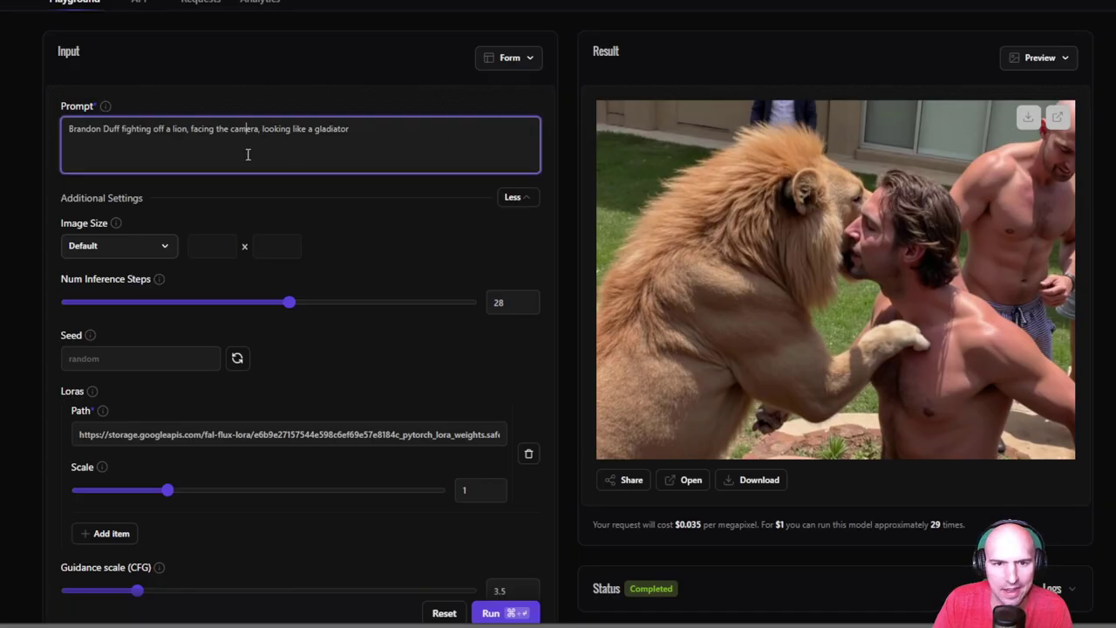
pyautogui.doubleClick(248, 154)
pyautogui.hotkey('ctrl', 'a')
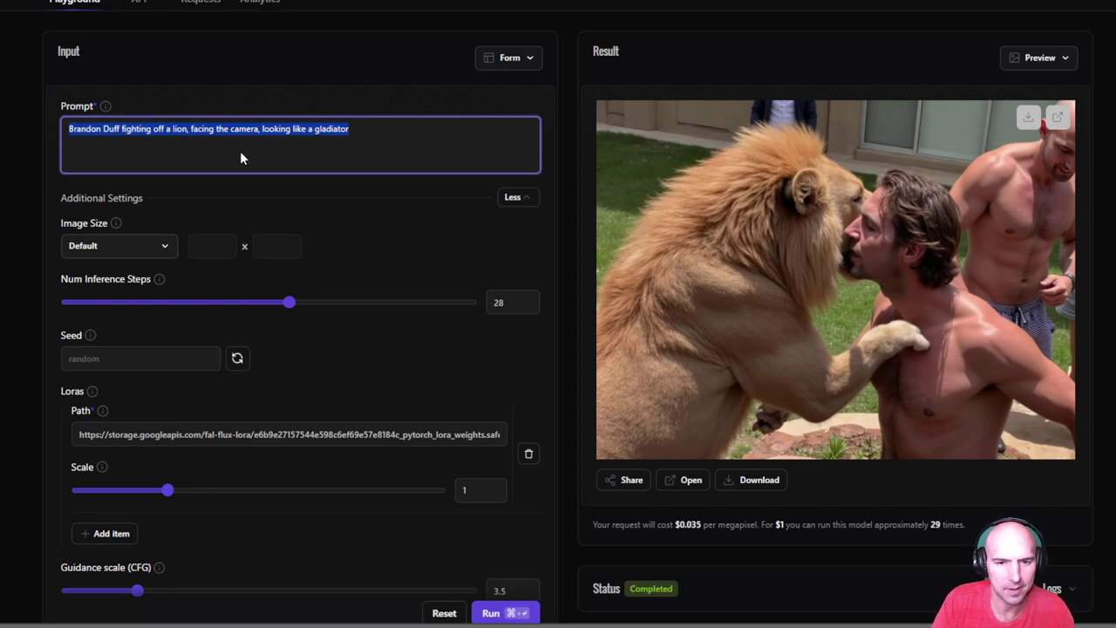
pyautogui.hotkey('ctrl', 'v')
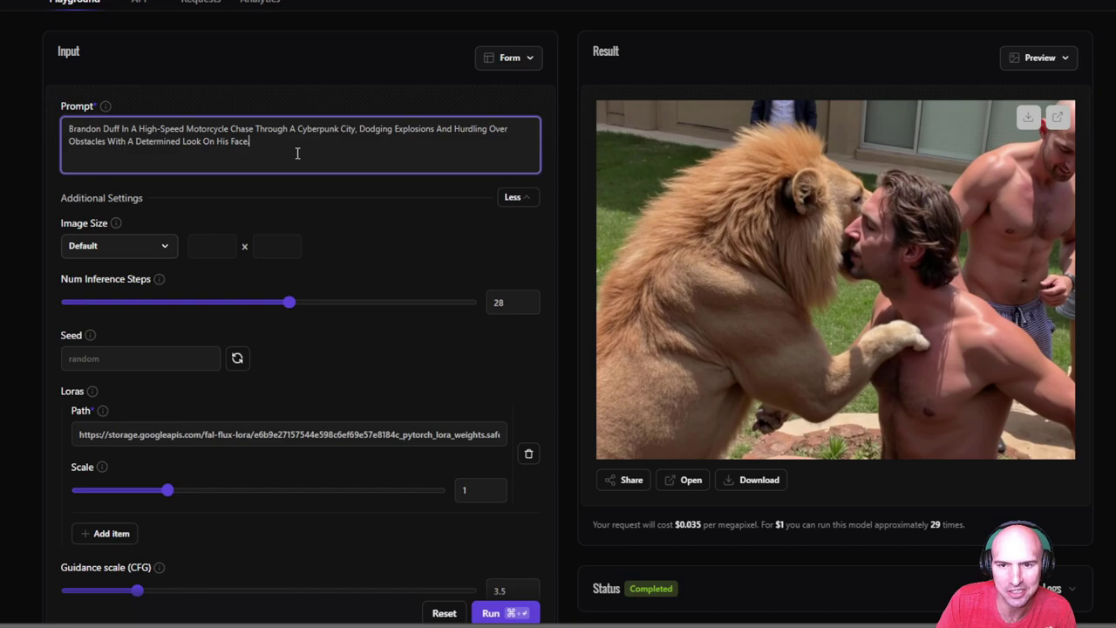
pyautogui.click(491, 613)
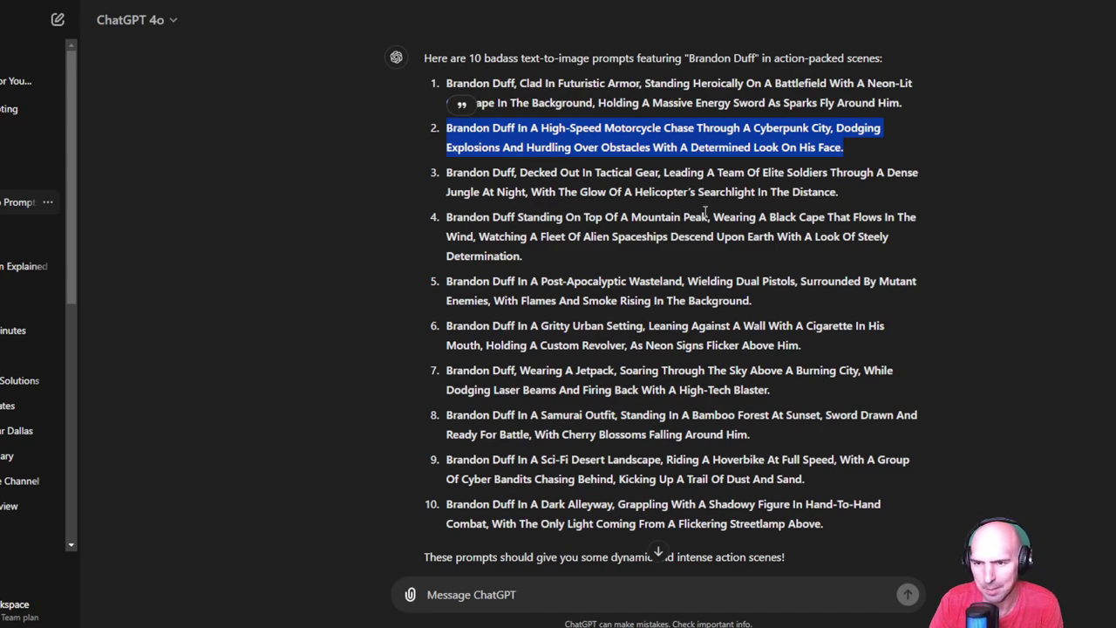
# Select ChatGPT's fourth prompt, the mountain-peak scene with alien spaceships
pyautogui.moveTo(568, 264); pyautogui.dragTo(452, 227)
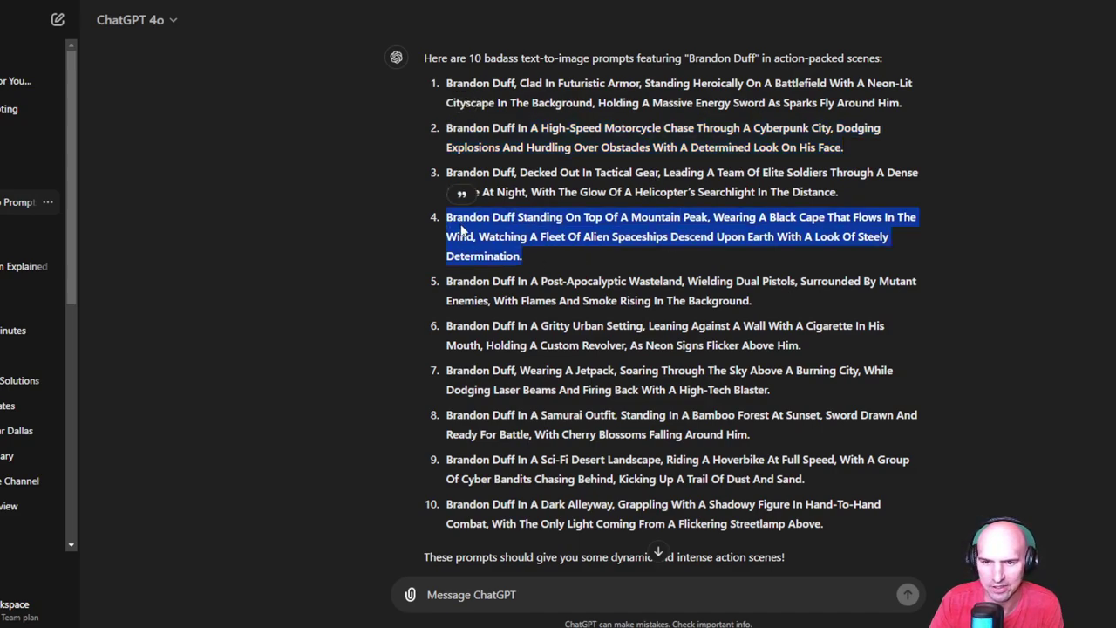